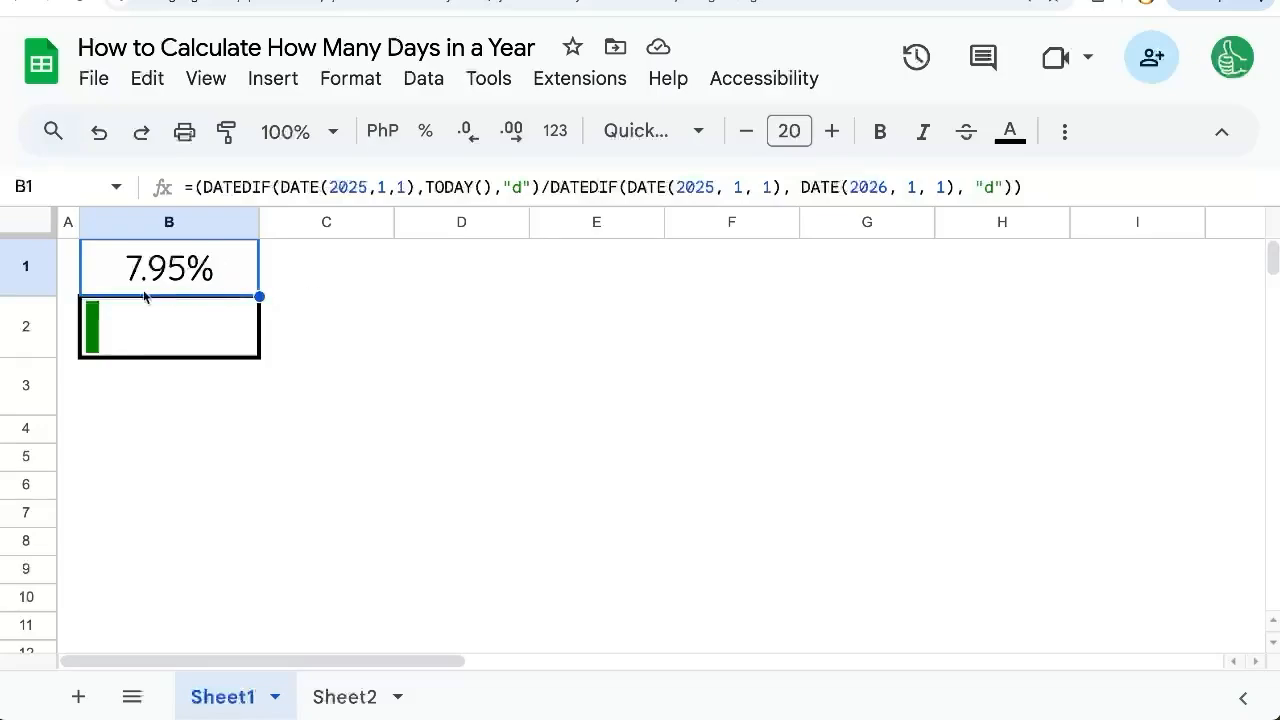
- Clear the old 29/365 expression out of cell C1
double_click(314, 273)
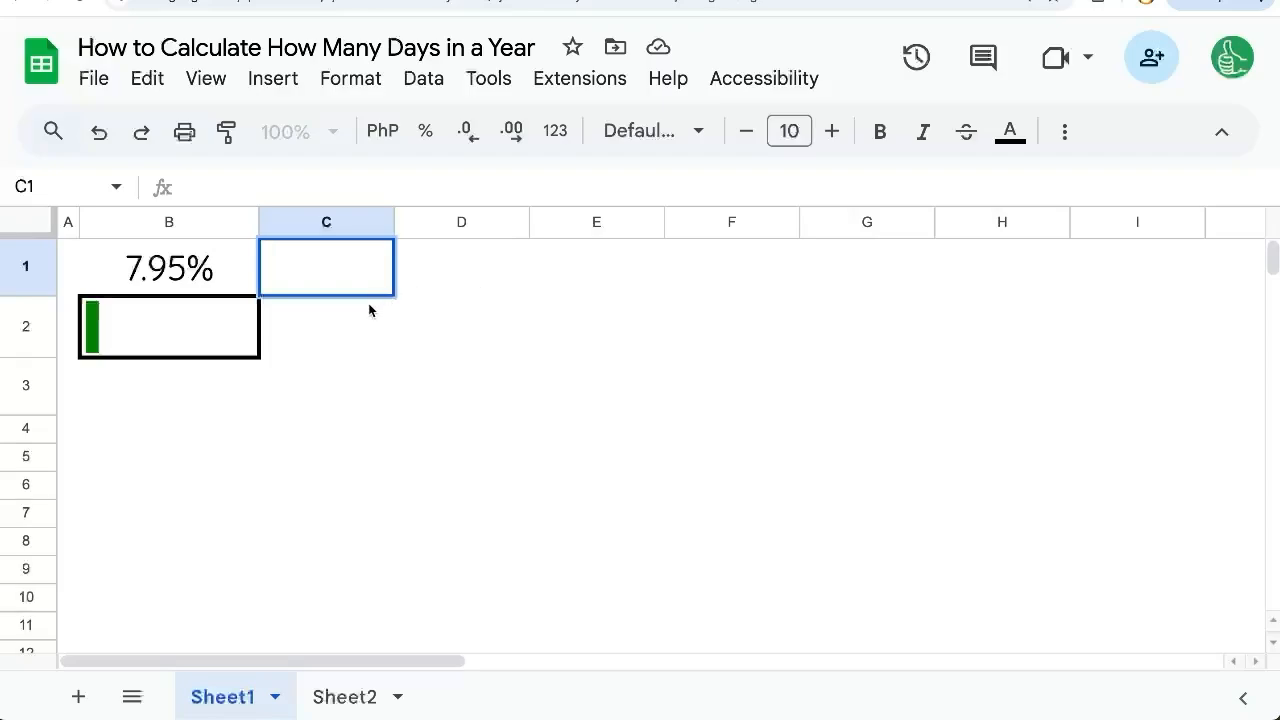
type("=")
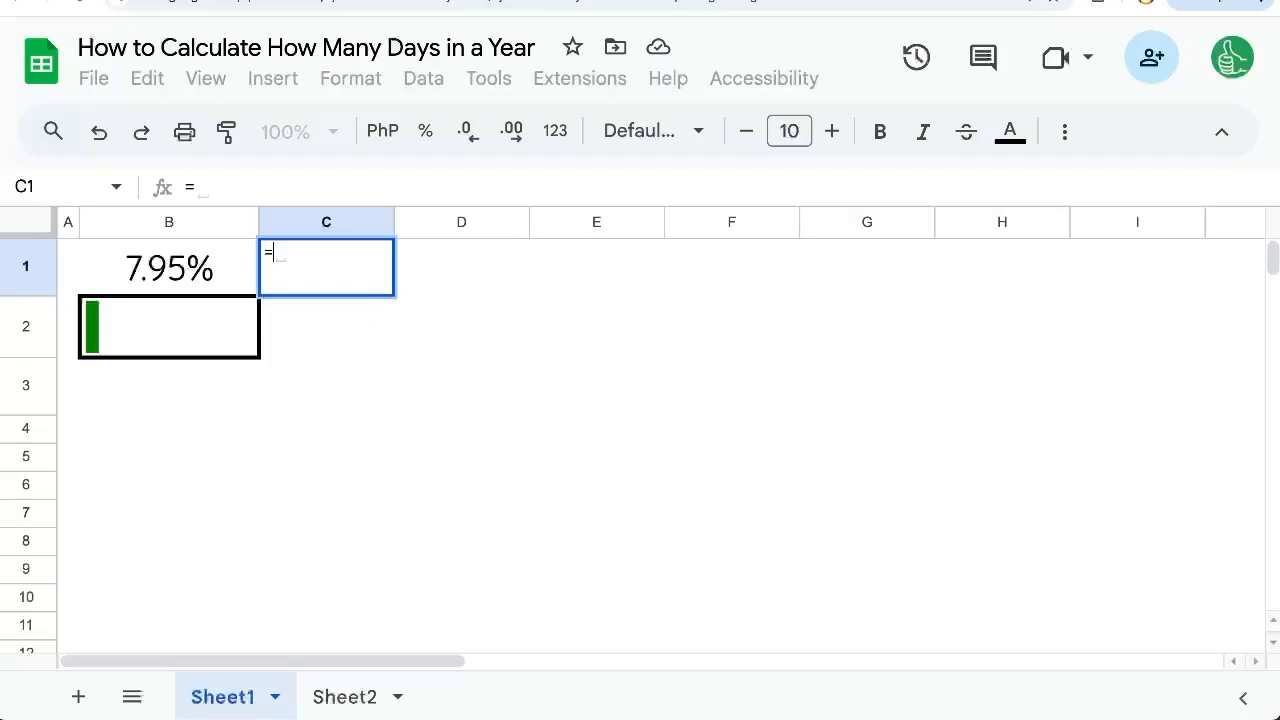
type("29/")
type("365")
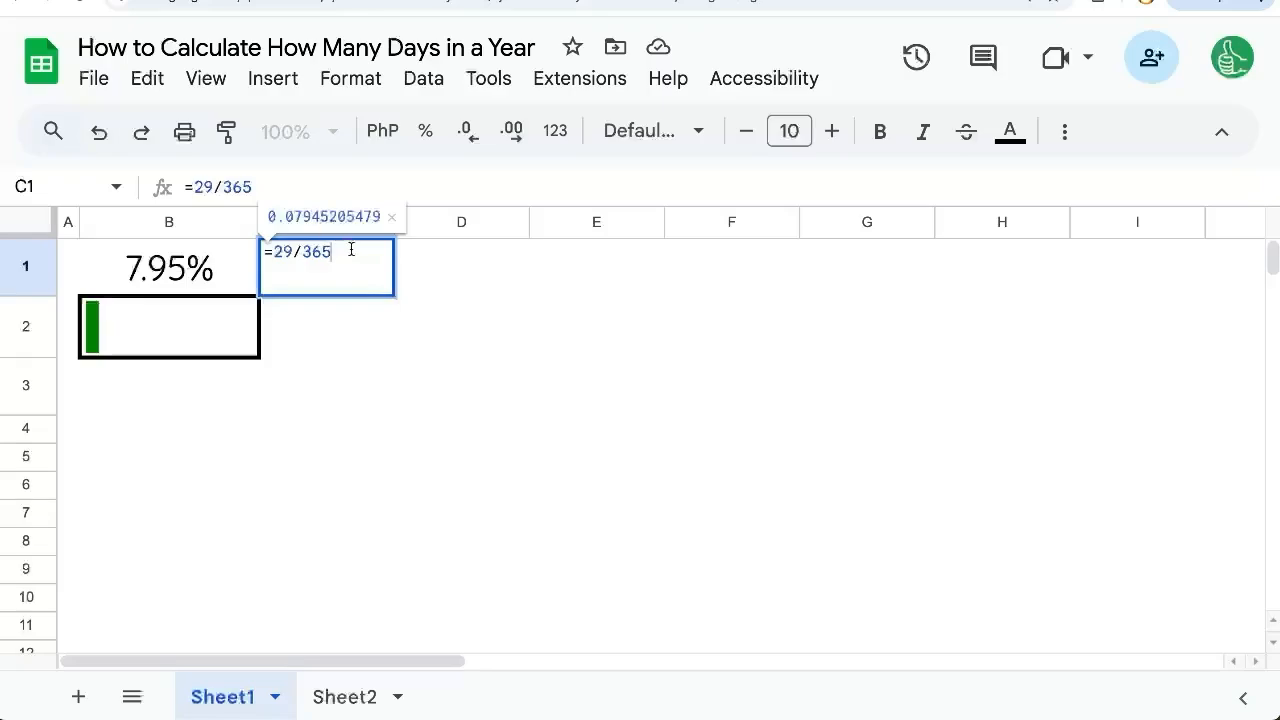
left_click_drag(345, 255, 245, 265)
left_click(293, 252)
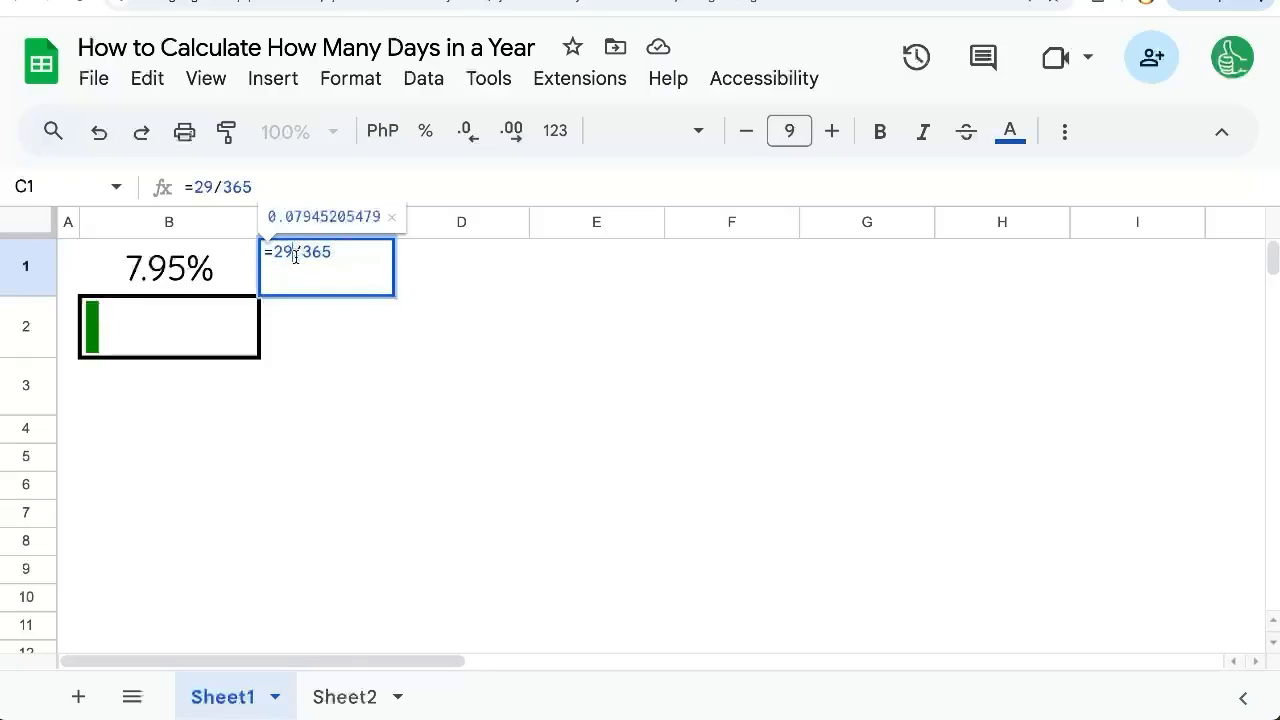
left_click_drag(272, 251, 290, 252)
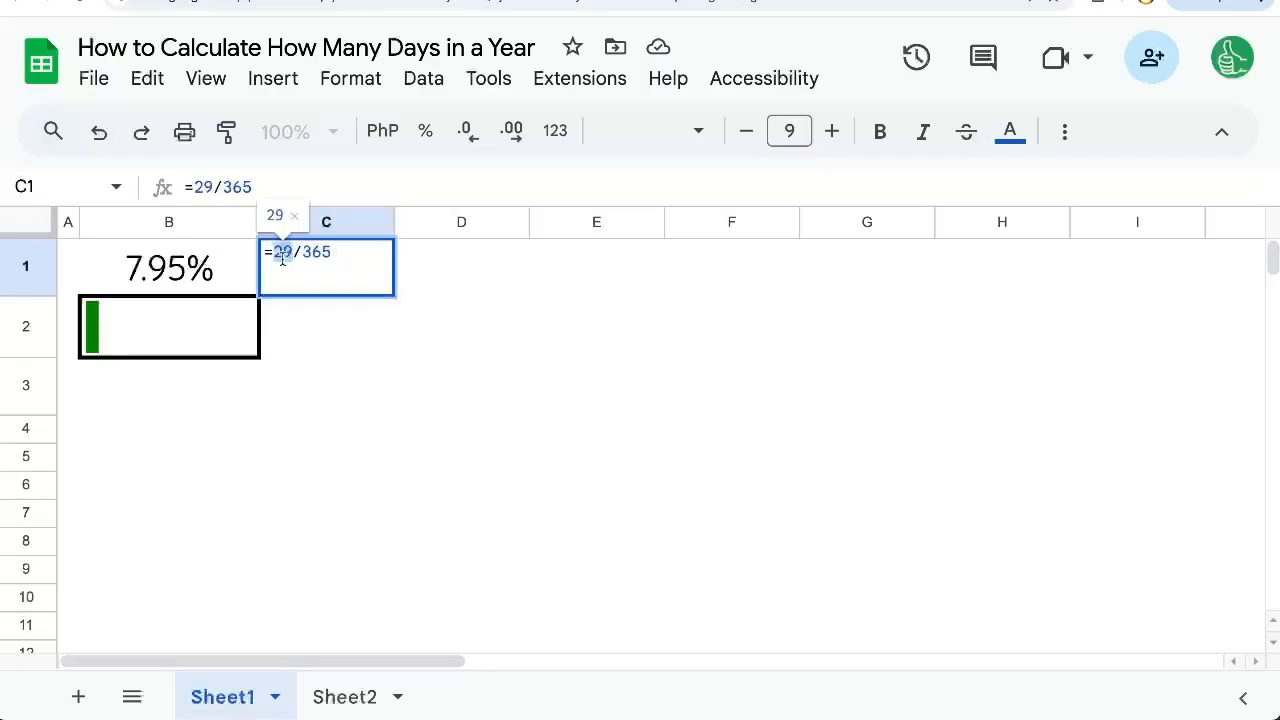
left_click_drag(272, 252, 330, 252)
key("BackSpace")
- Copy the day-count DATEDIF(DATE(2025,1,1),DATE(2026,1,1),"d") portion from B1's formula
left_click(168, 267)
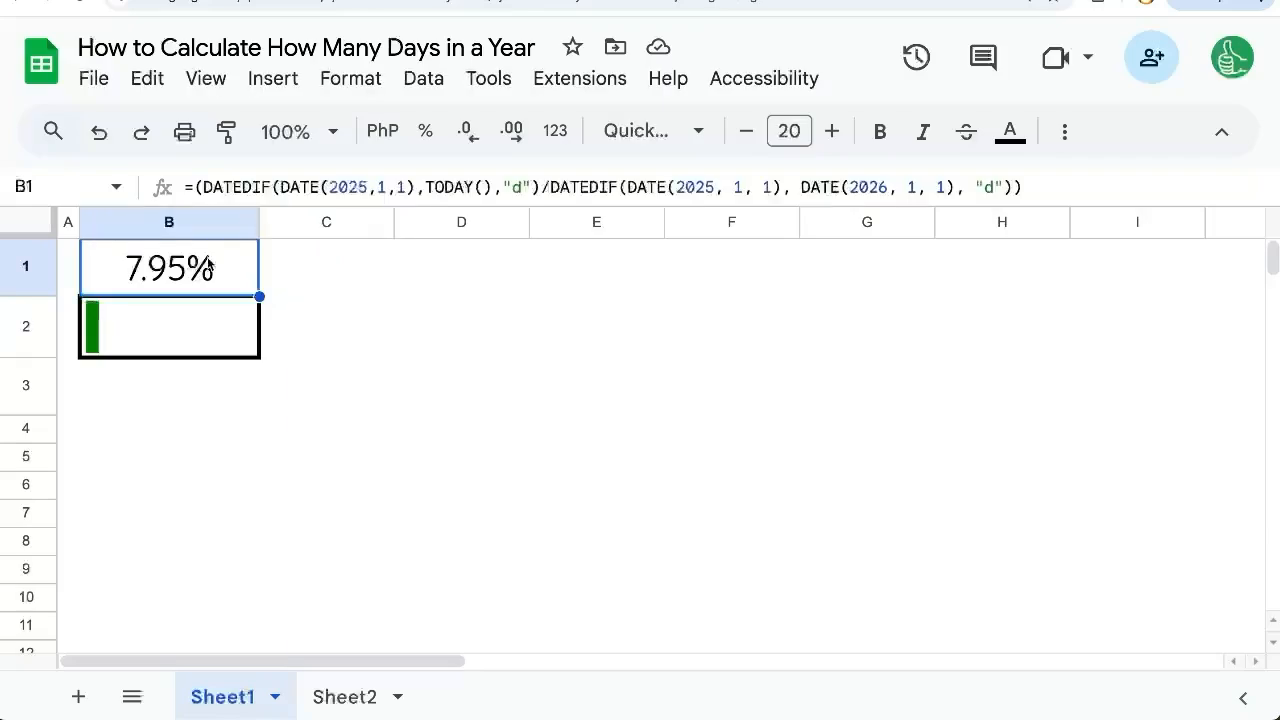
left_click_drag(412, 187, 330, 187)
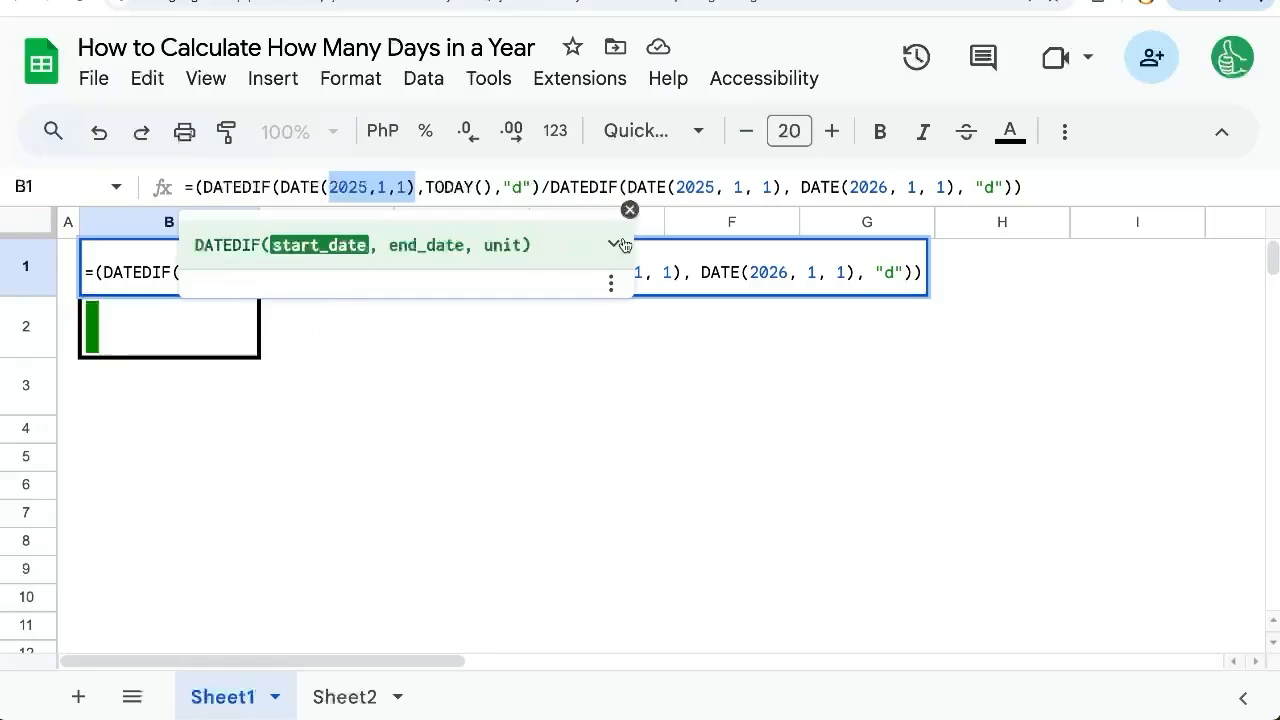
left_click_drag(552, 187, 1022, 187)
key("ctrl+c")
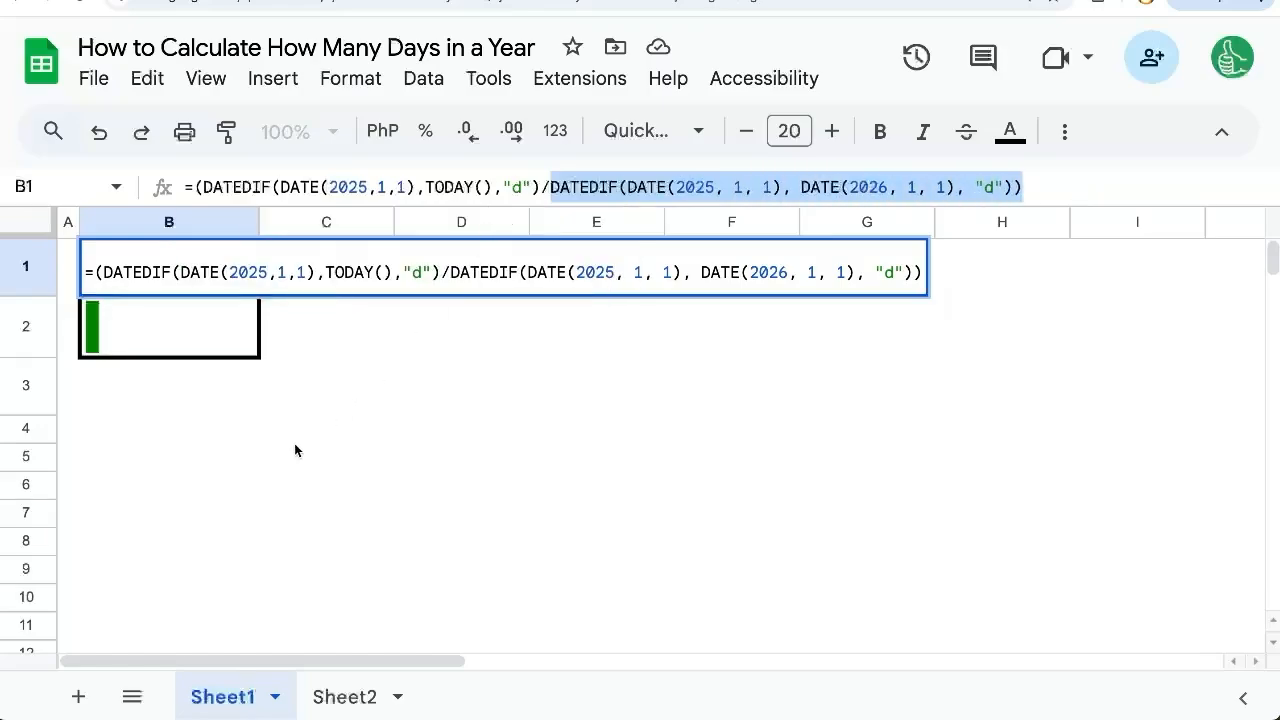
left_click_drag(552, 187, 1013, 187)
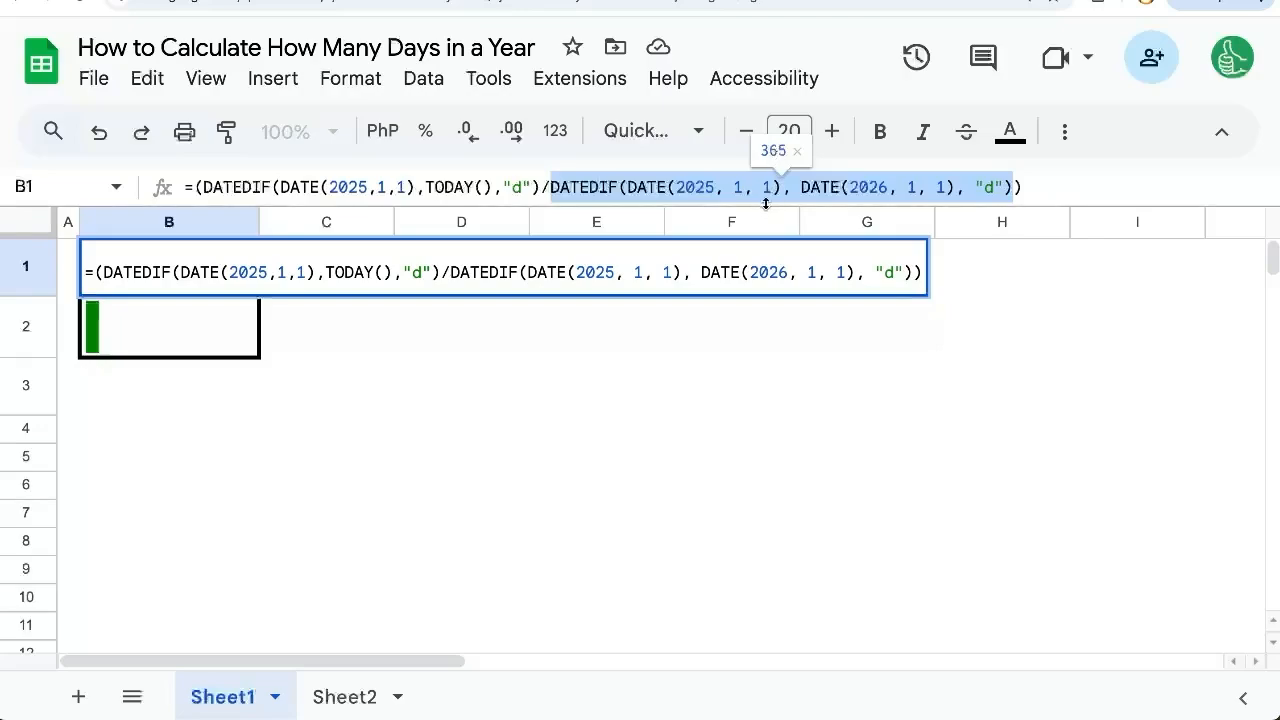
key("Escape")
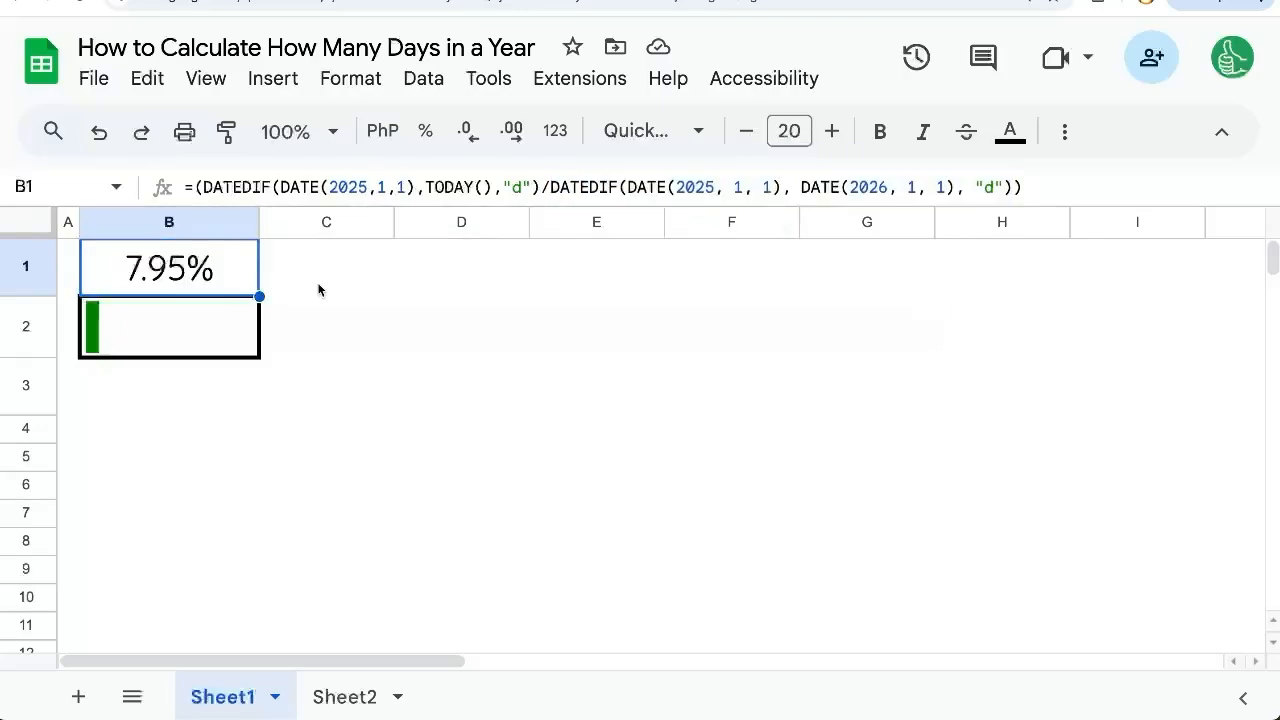
key("Return")
left_click_drag(447, 272, 518, 272)
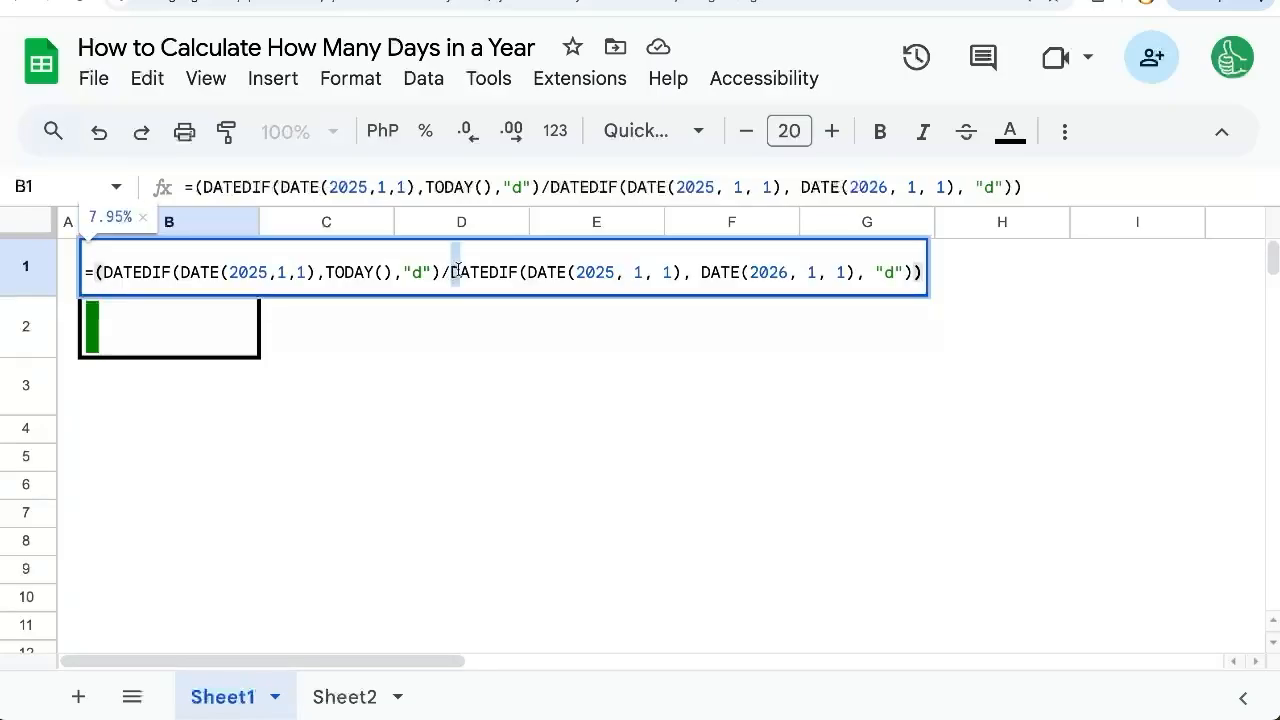
double_click(590, 272)
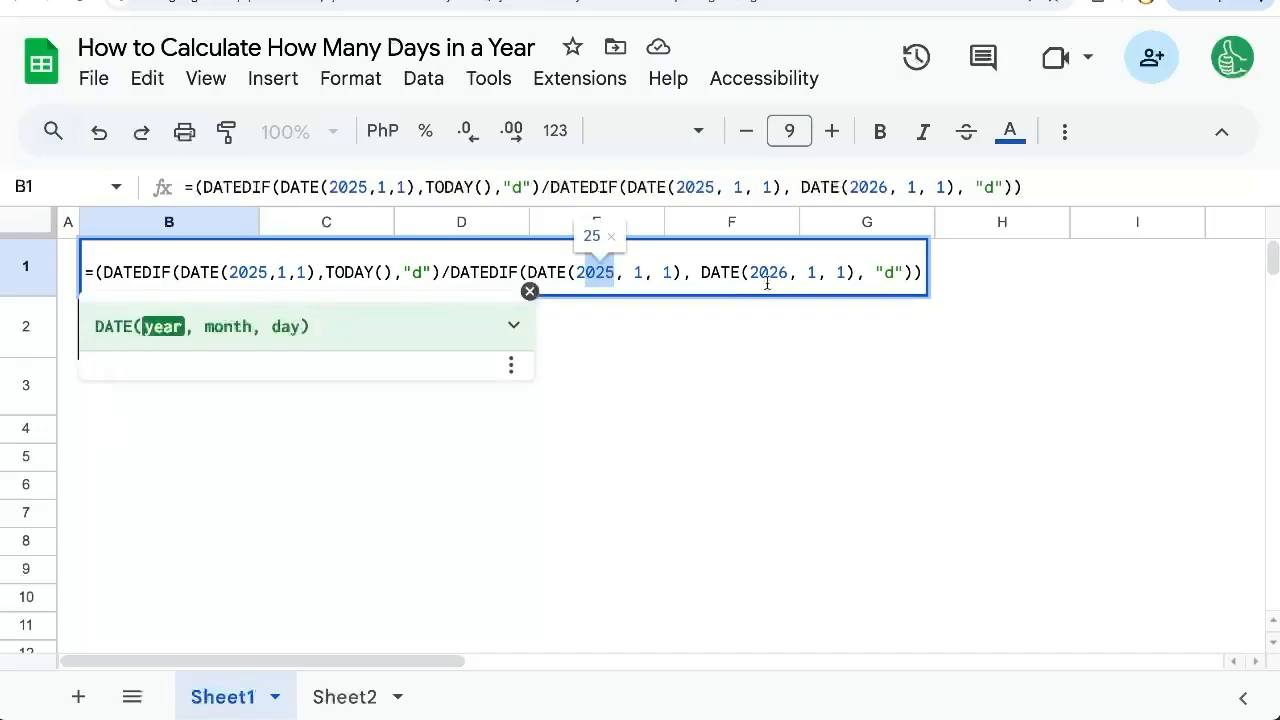
left_click_drag(776, 272, 789, 272)
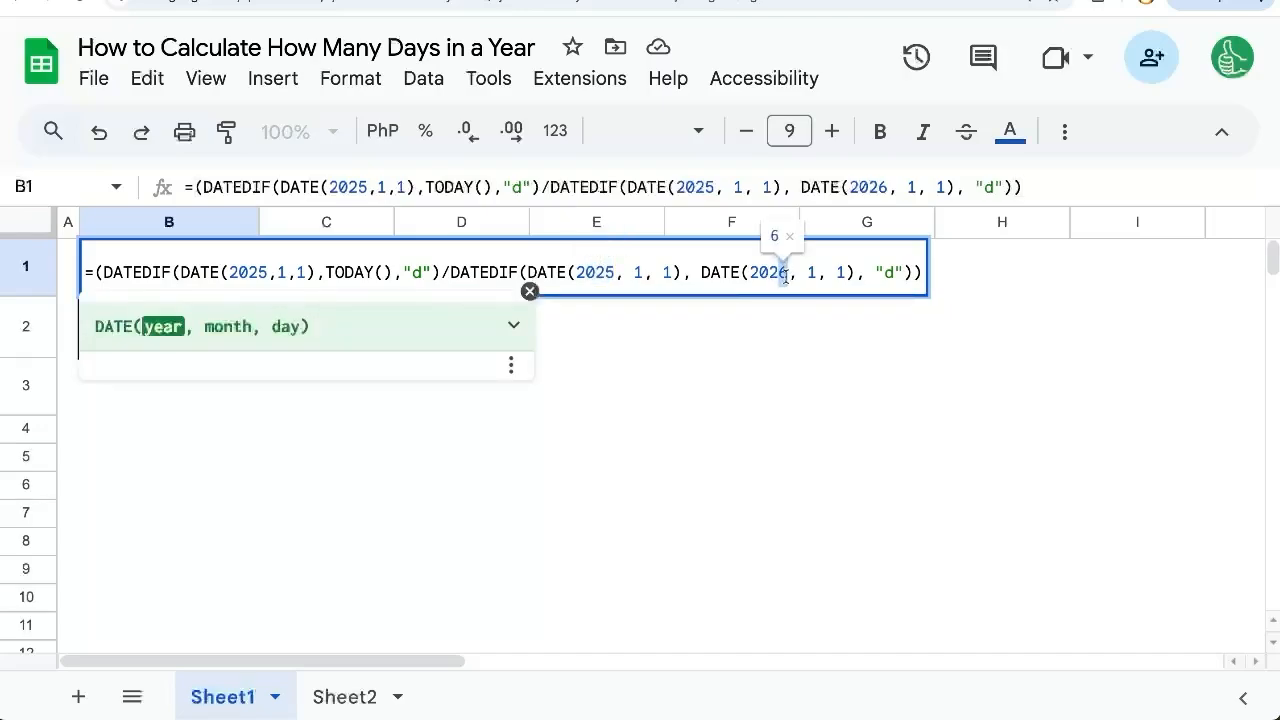
left_click_drag(450, 272, 920, 272)
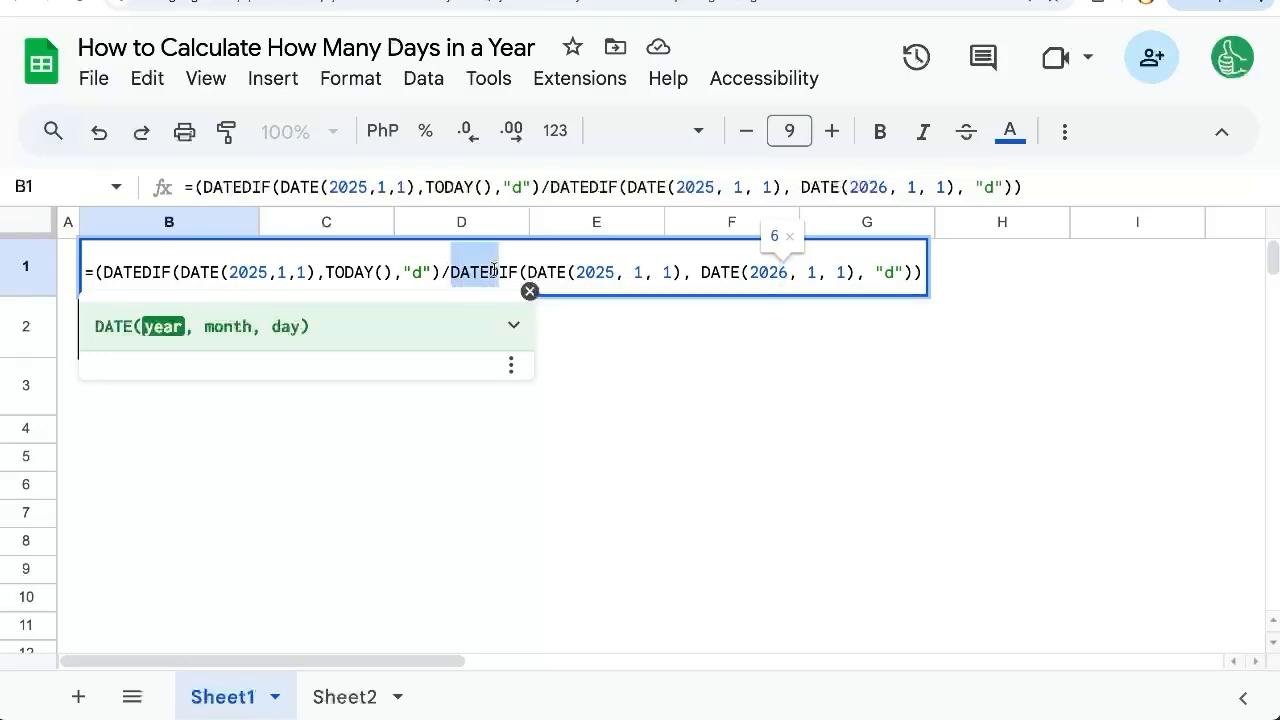
key("Return")
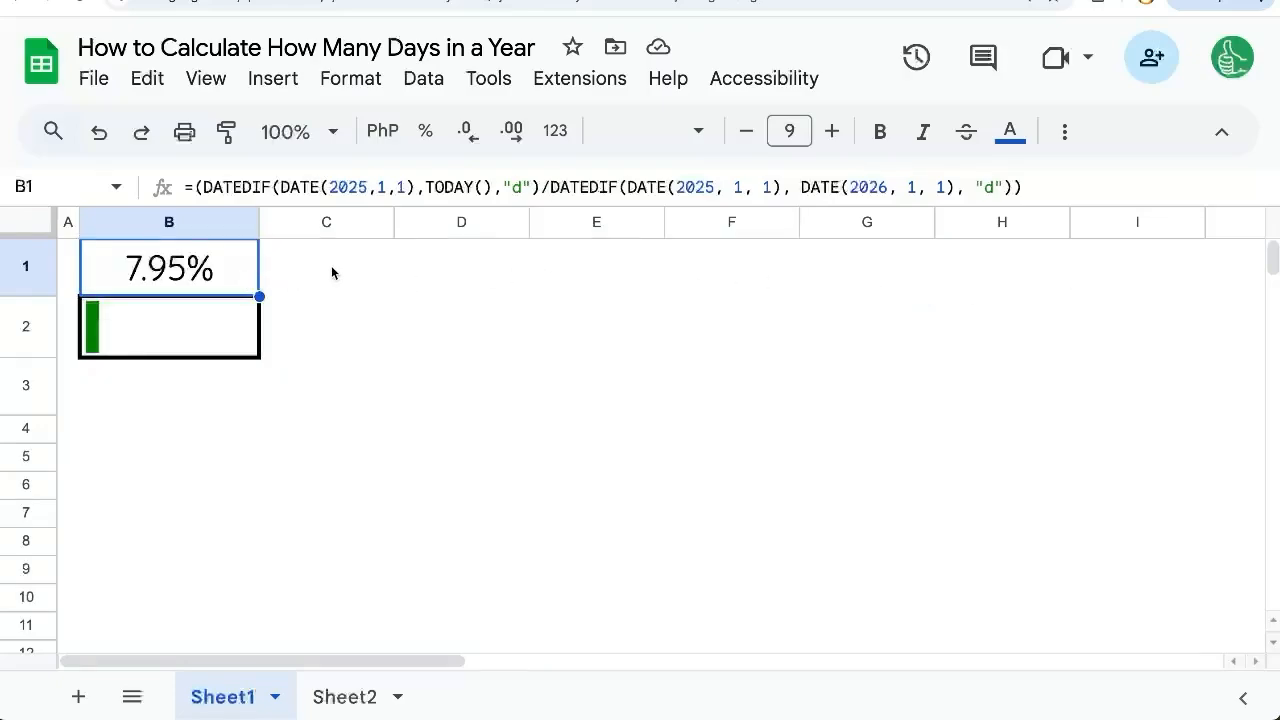
- Paste it into C1 and replace both years with YEAR(TODAY()) and YEAR(TODAY())+1
left_click(331, 265)
type("=")
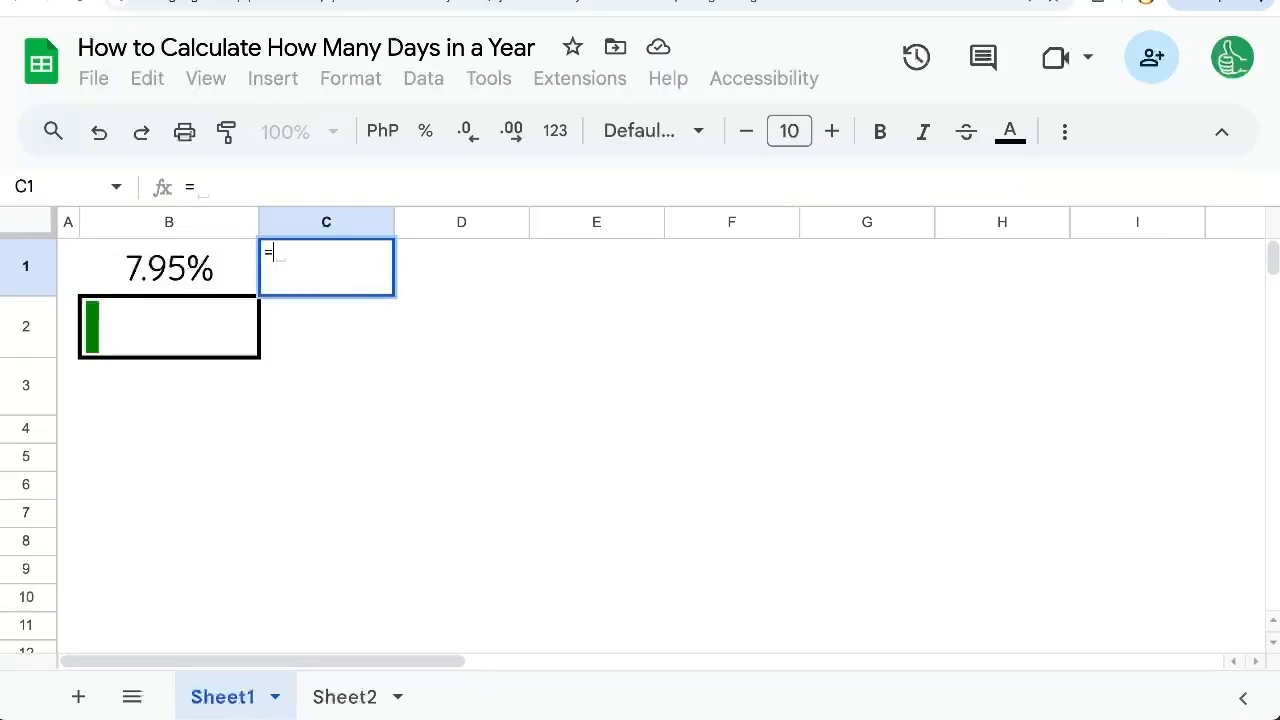
key("ctrl+v")
double_click(415, 253)
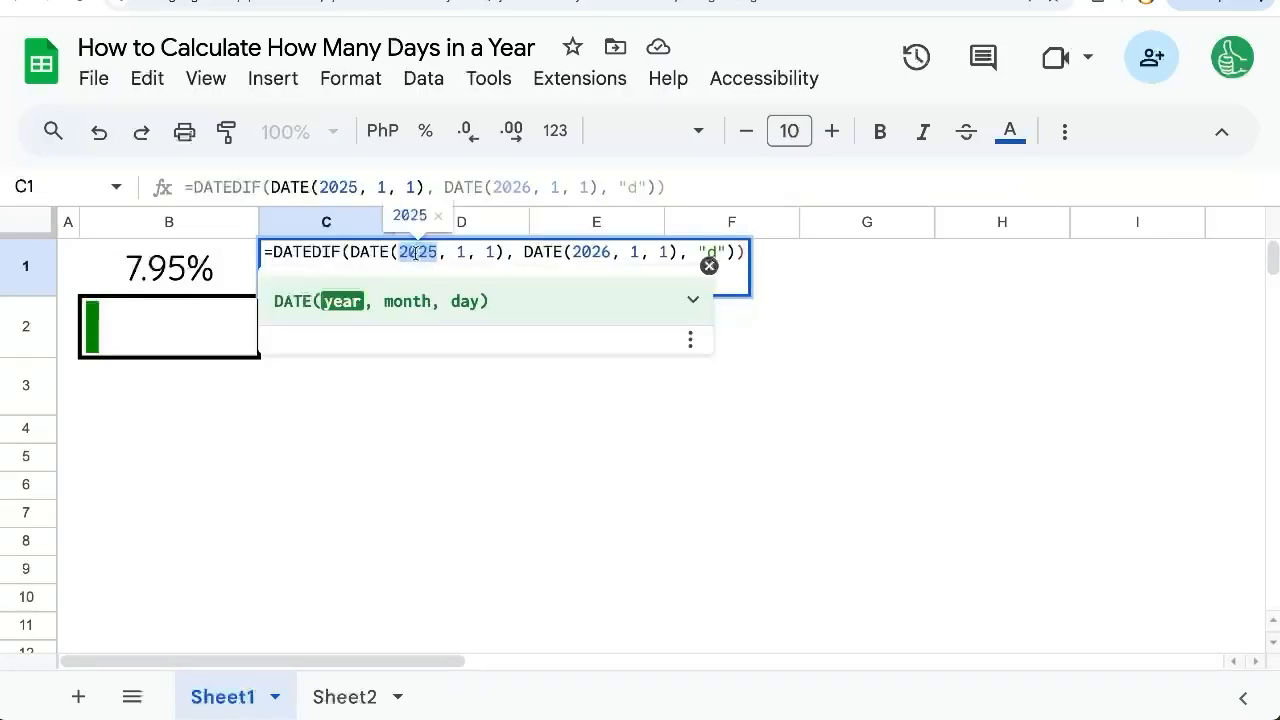
type("YEAR(")
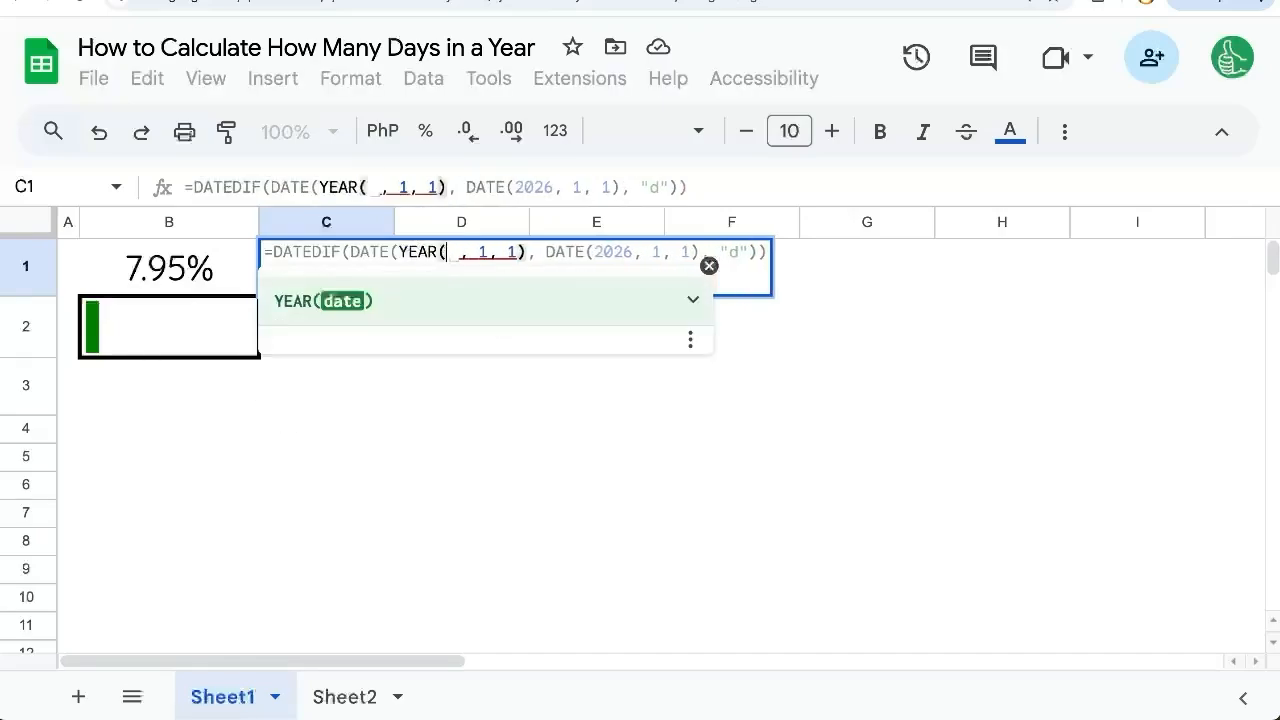
type("R")
key("BackSpace")
type("TODAY")
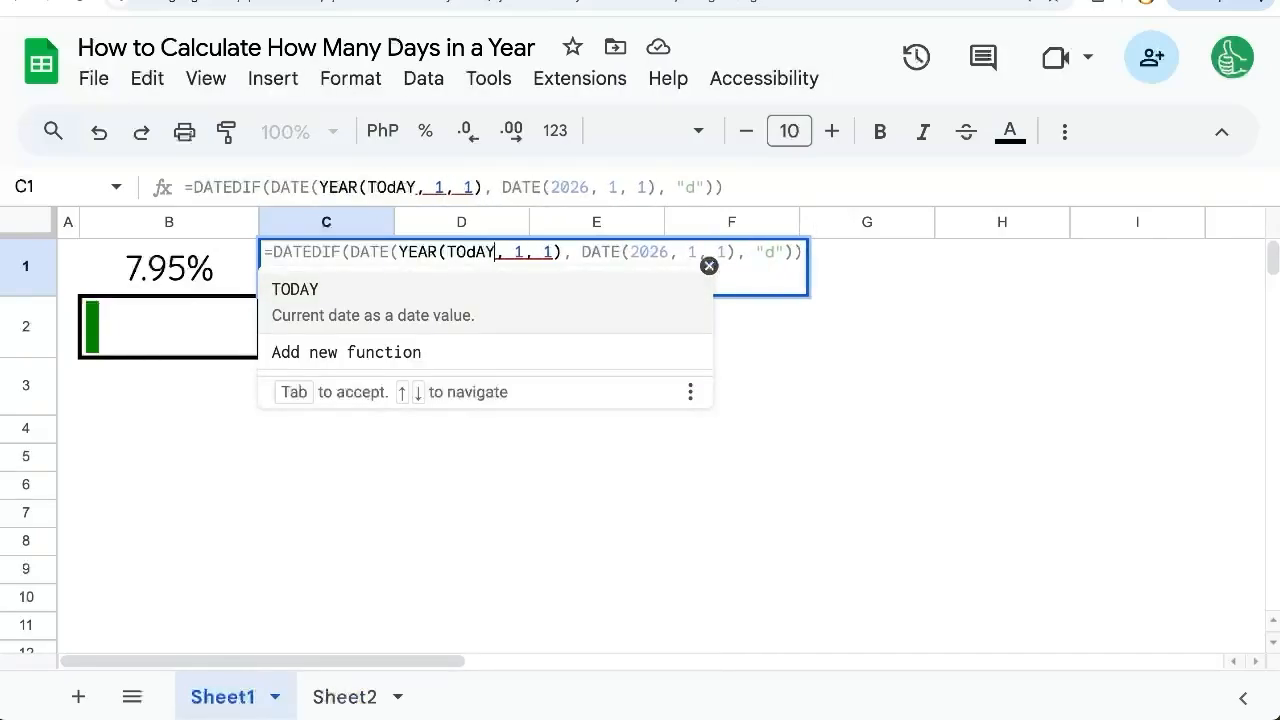
type("())")
double_click(678, 253)
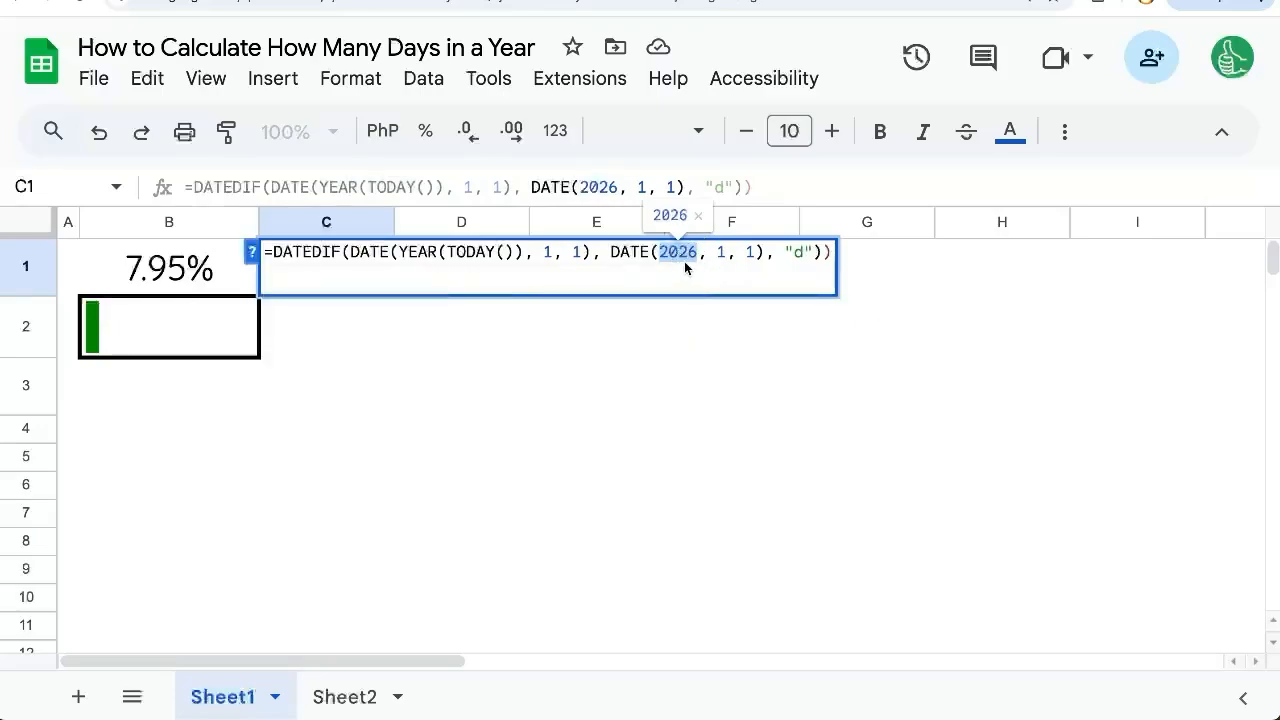
type("TODAY()")
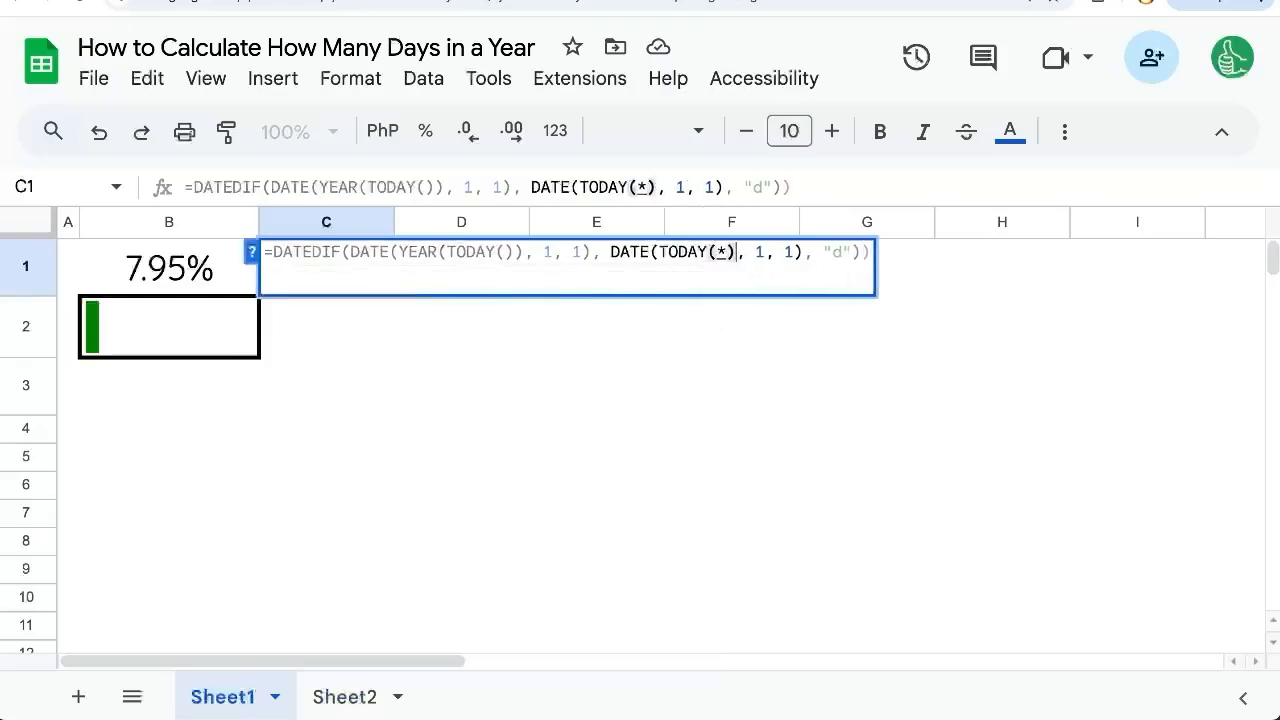
key("BackSpace")
type("YEAR")
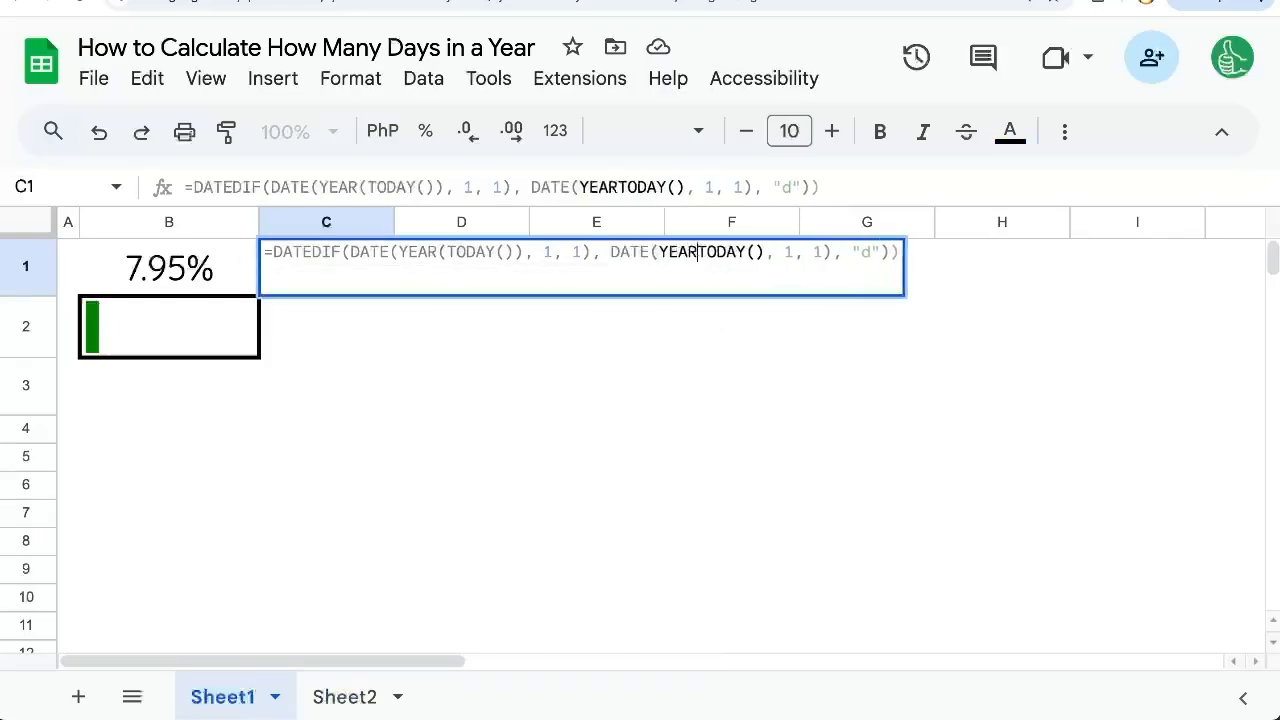
type("(")
key("Right")
key("Right")
key("Right")
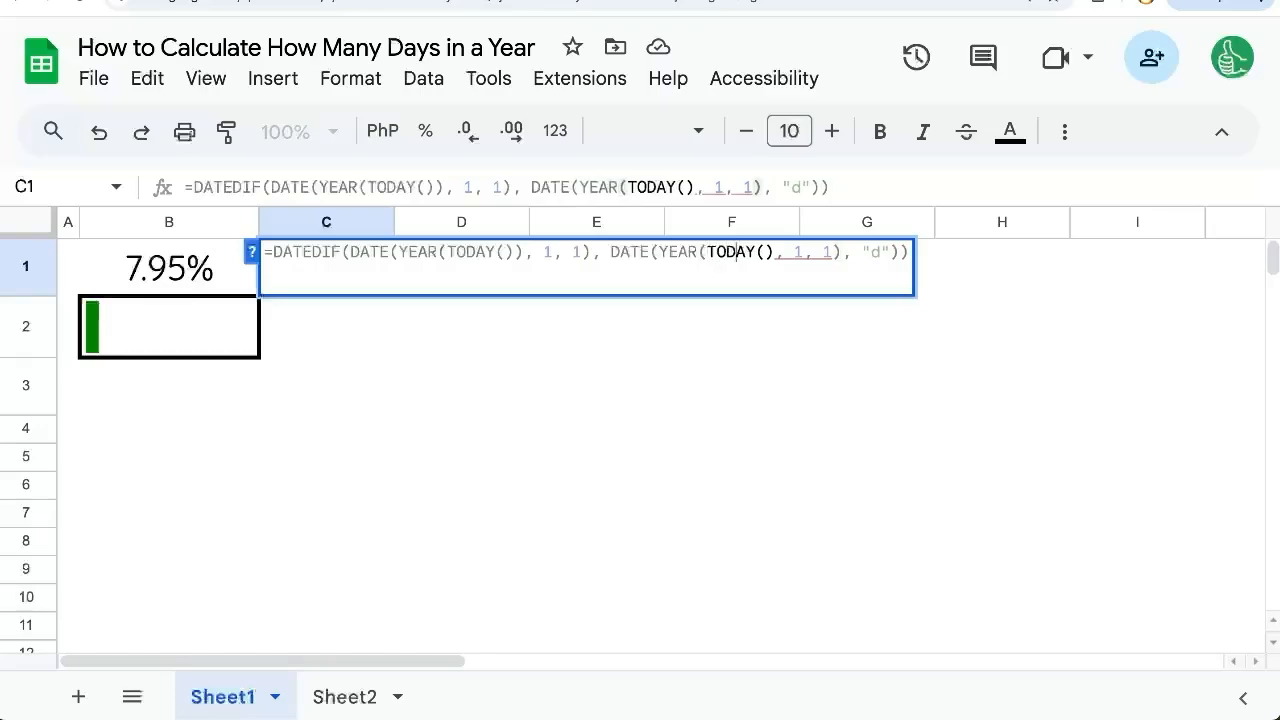
type(")")
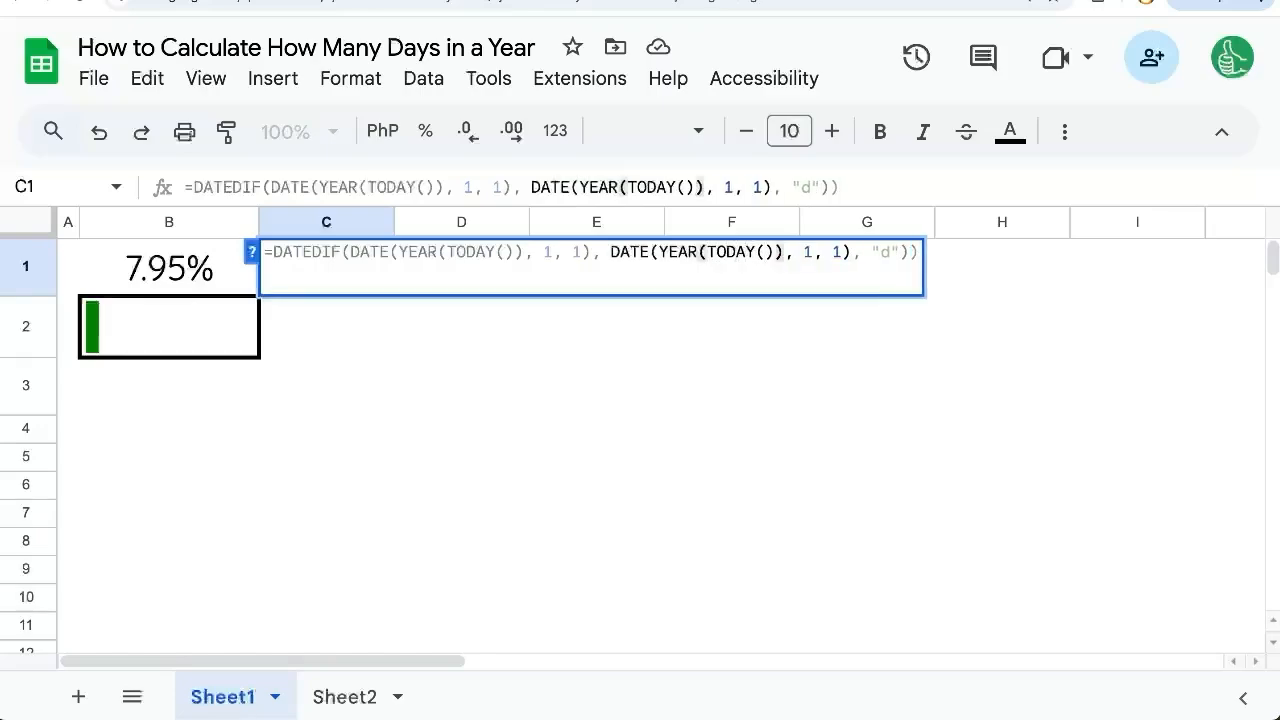
type("+1")
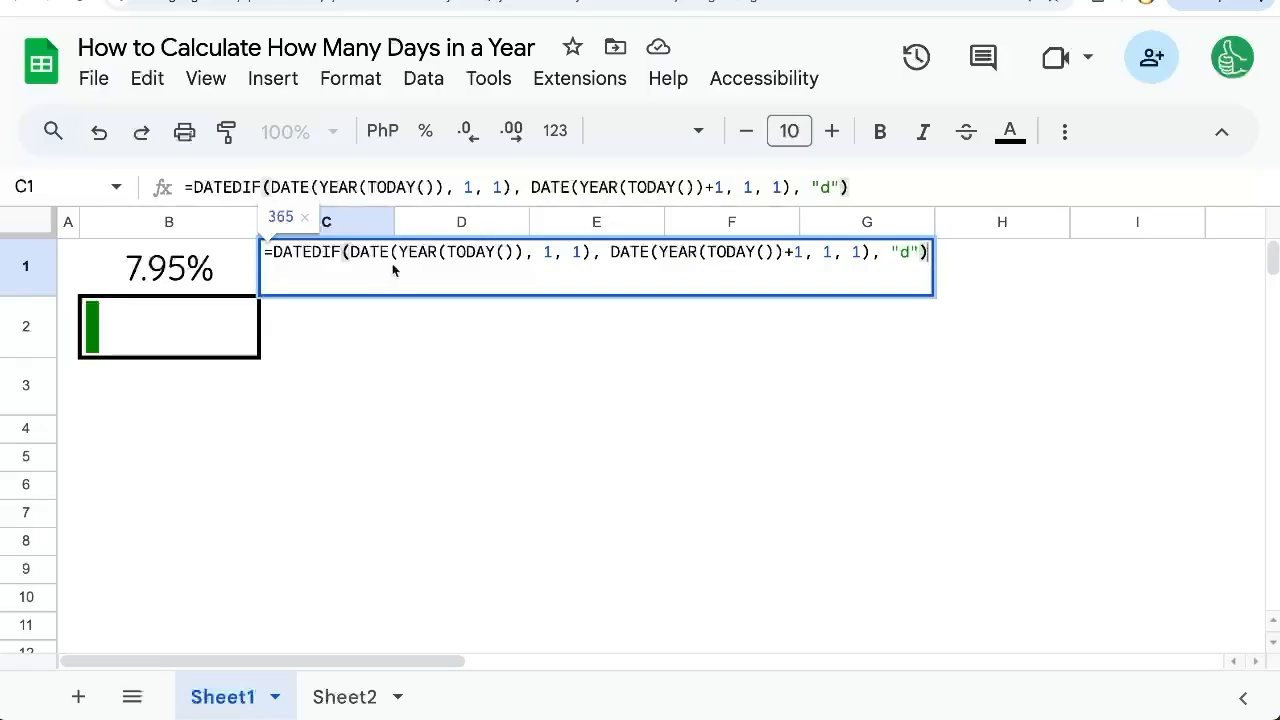
left_click_drag(270, 252, 932, 252)
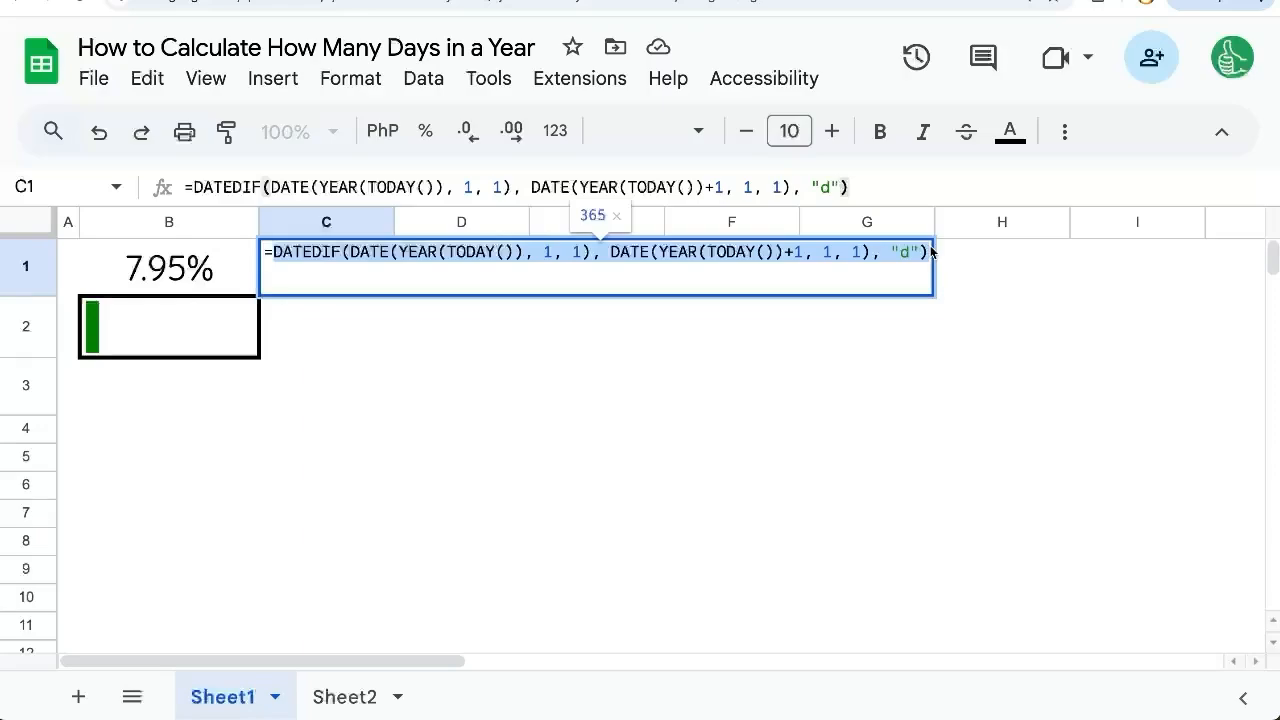
left_click(766, 252)
- Rewrite C1 as =DATE(YEAR(TODAY()),12,31)-DATE(YEAR(TODAY()),1,1)+1, previewing 365
left_click_drag(780, 252, 718, 252)
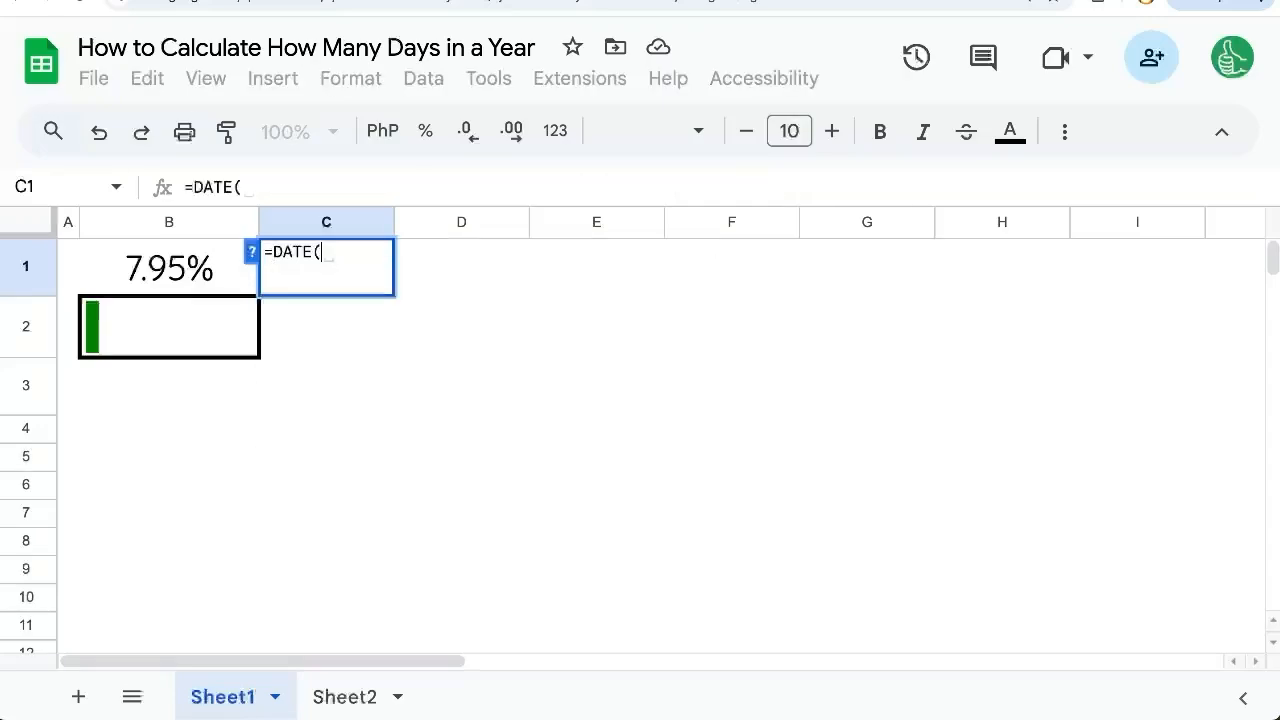
type("TODAY")
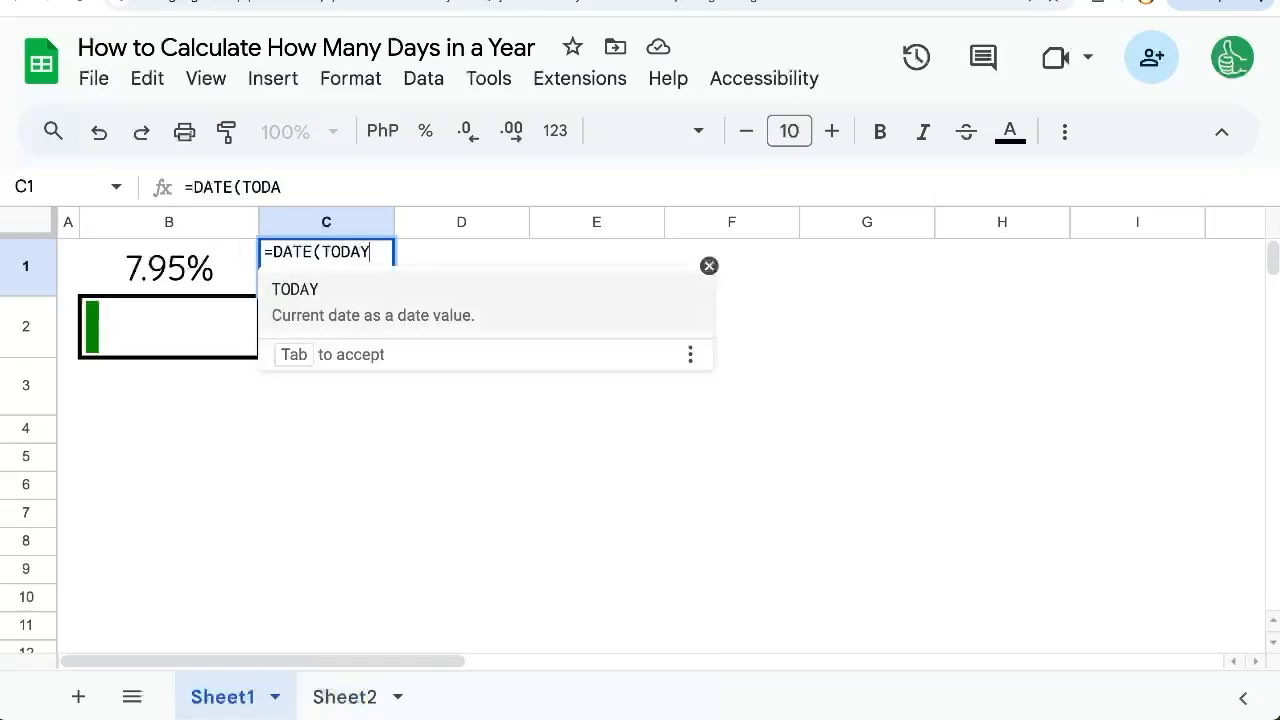
type("()")
key("Left")
key("Left")
key("Left")
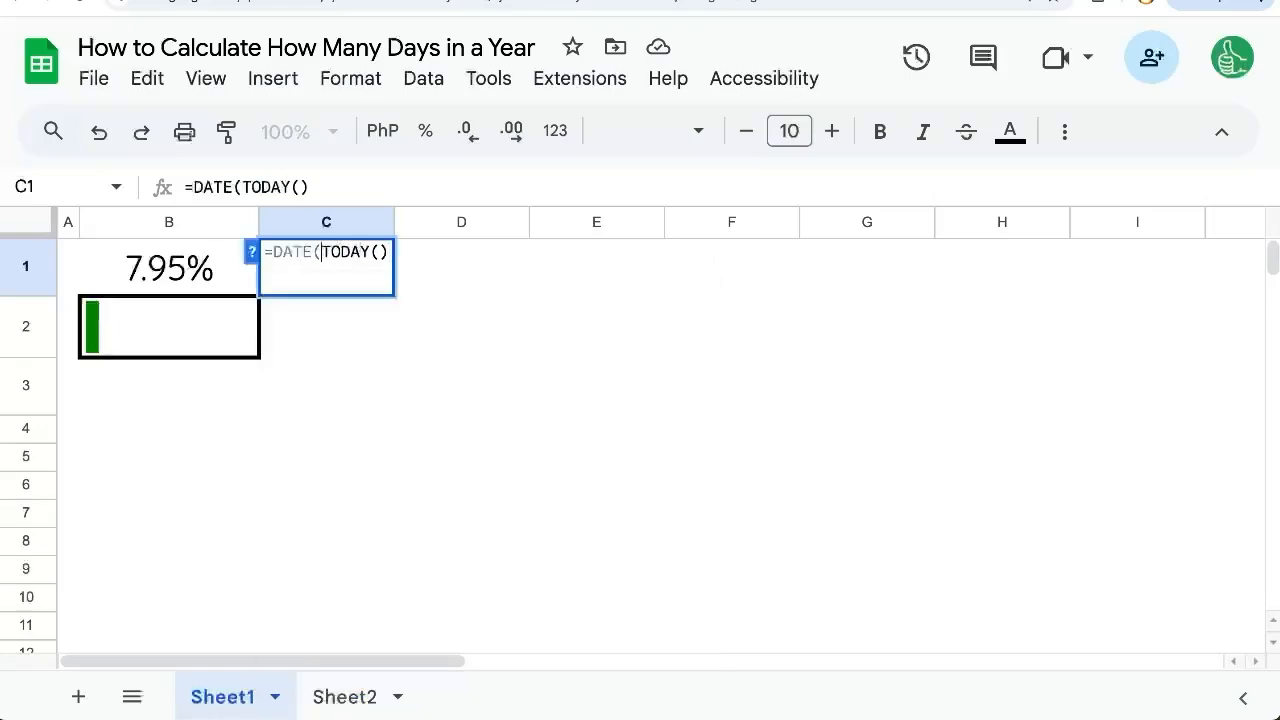
type("YEAR(")
key("Right")
key("Right")
key("Right")
type(")")
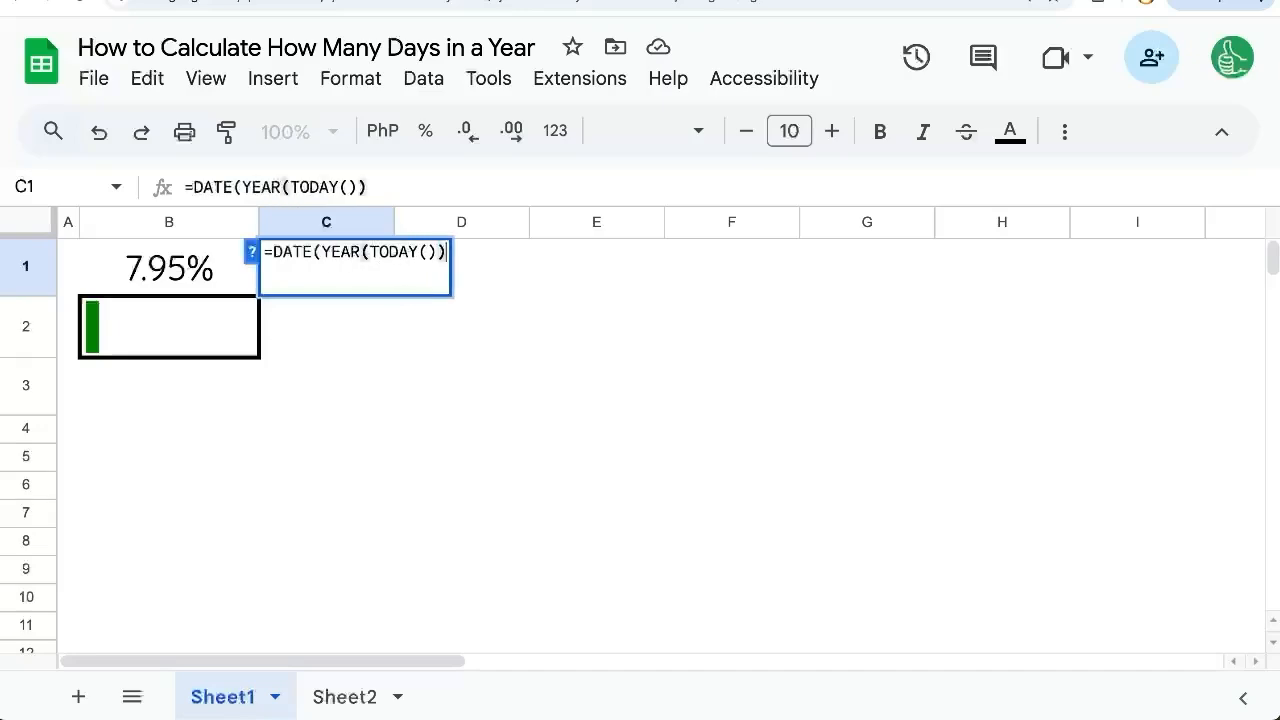
type(", 12")
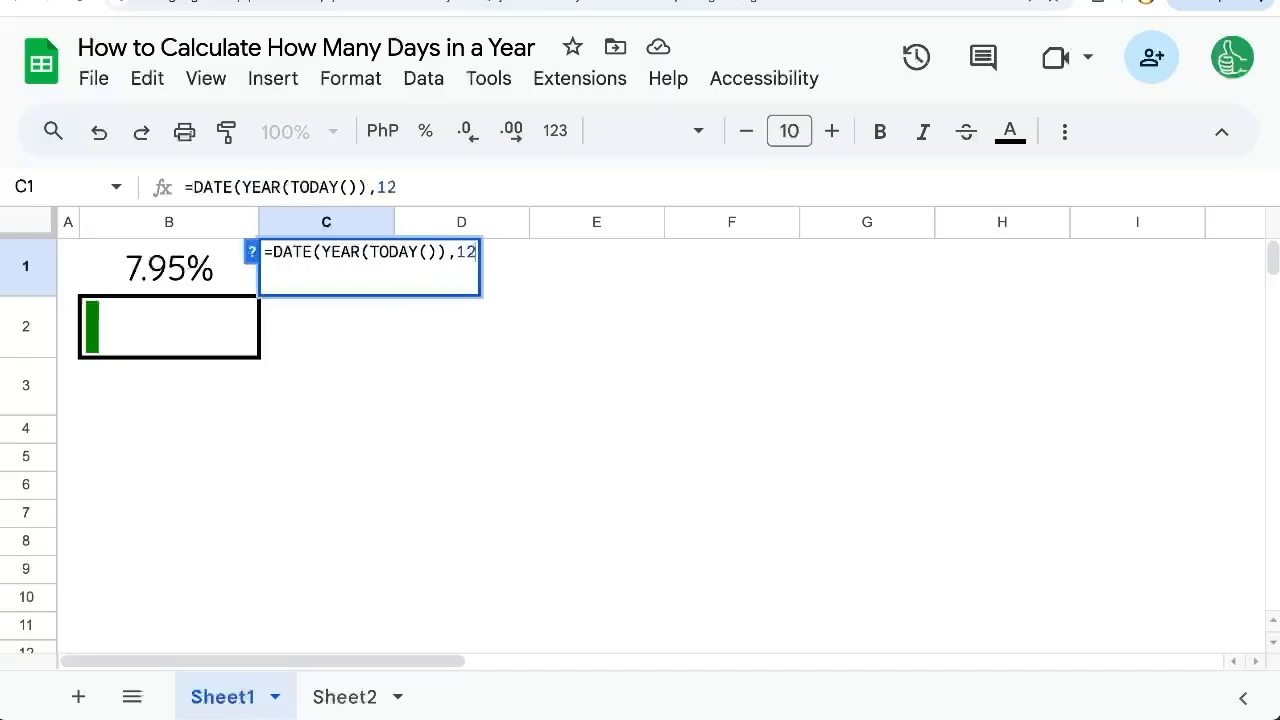
type(",31")
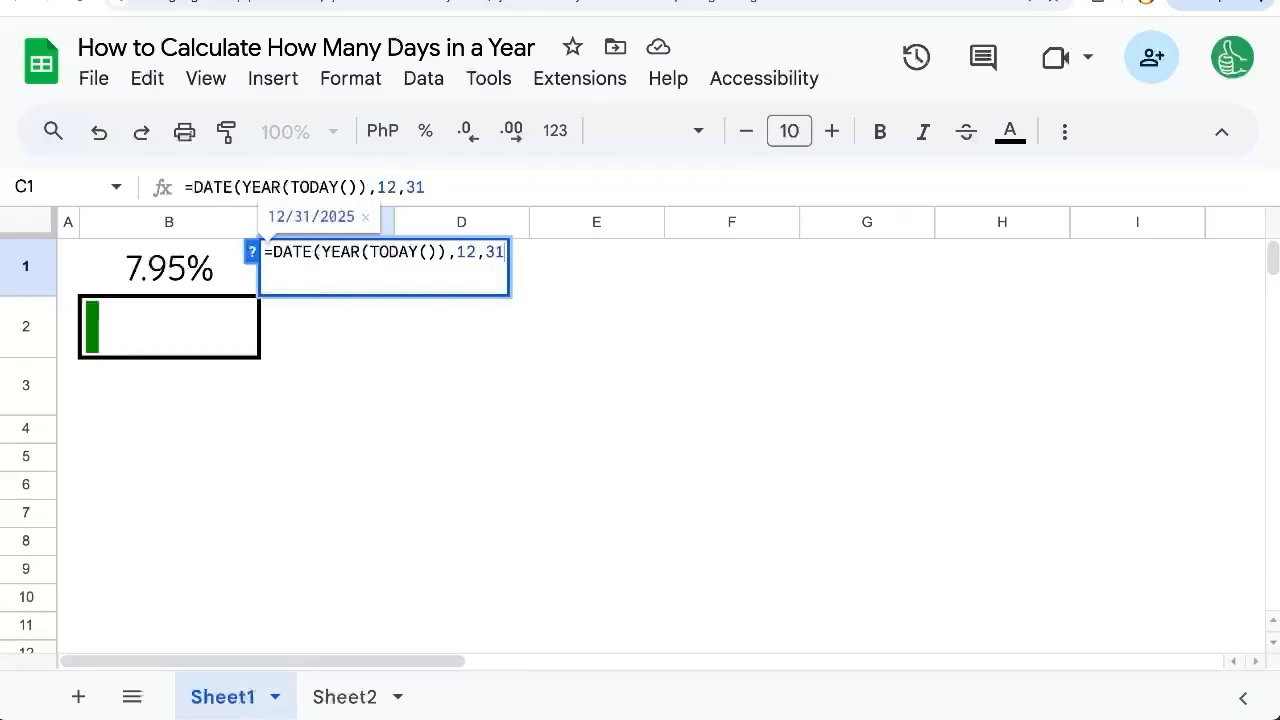
type(")")
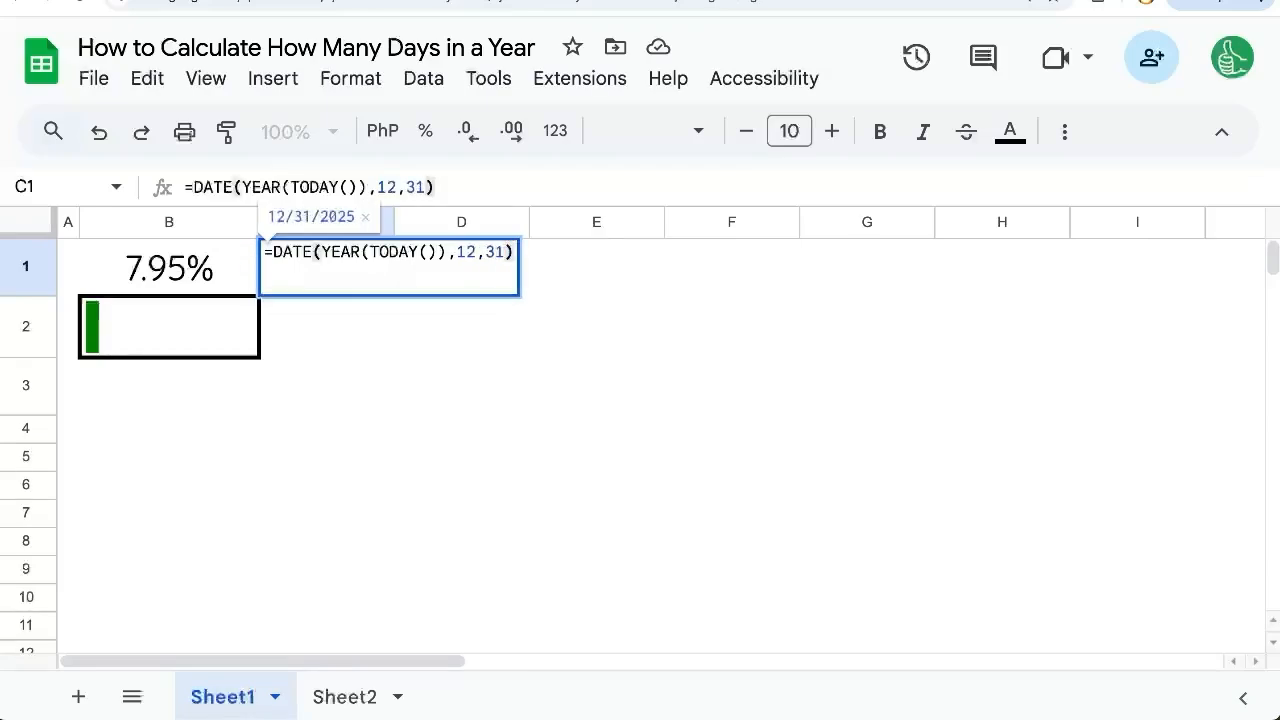
type("-DATE")
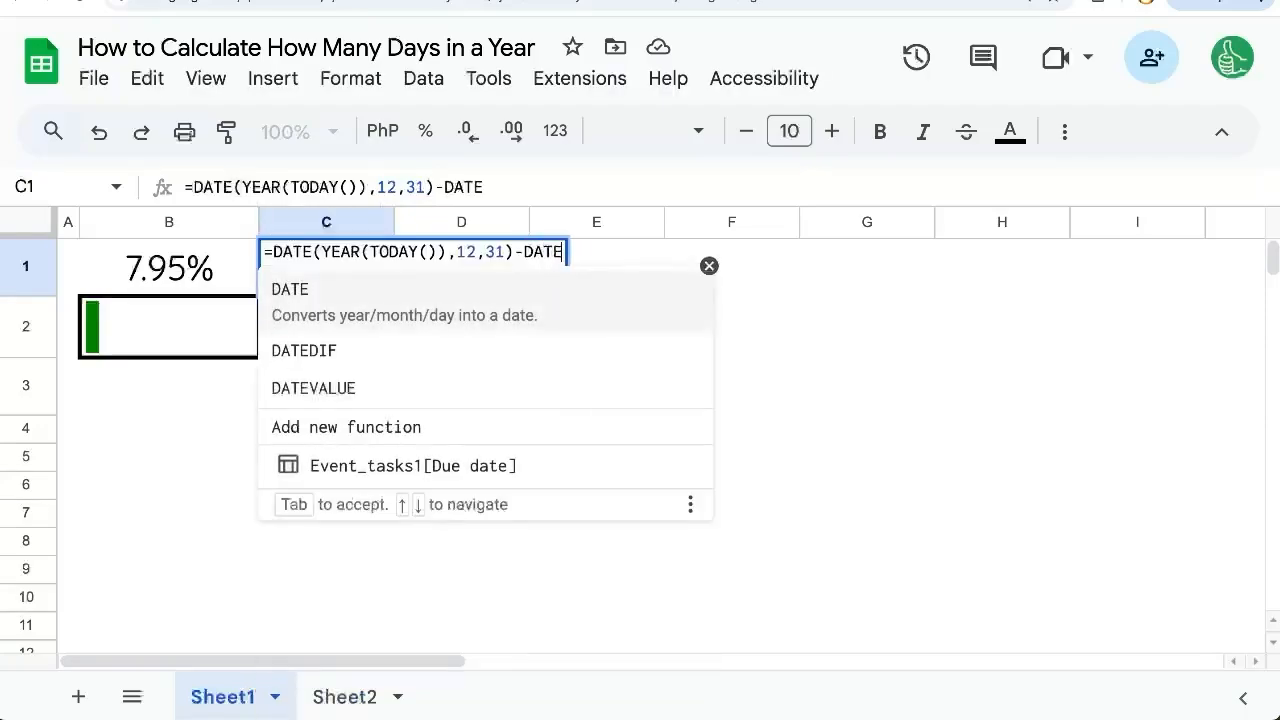
type("(YEAR(")
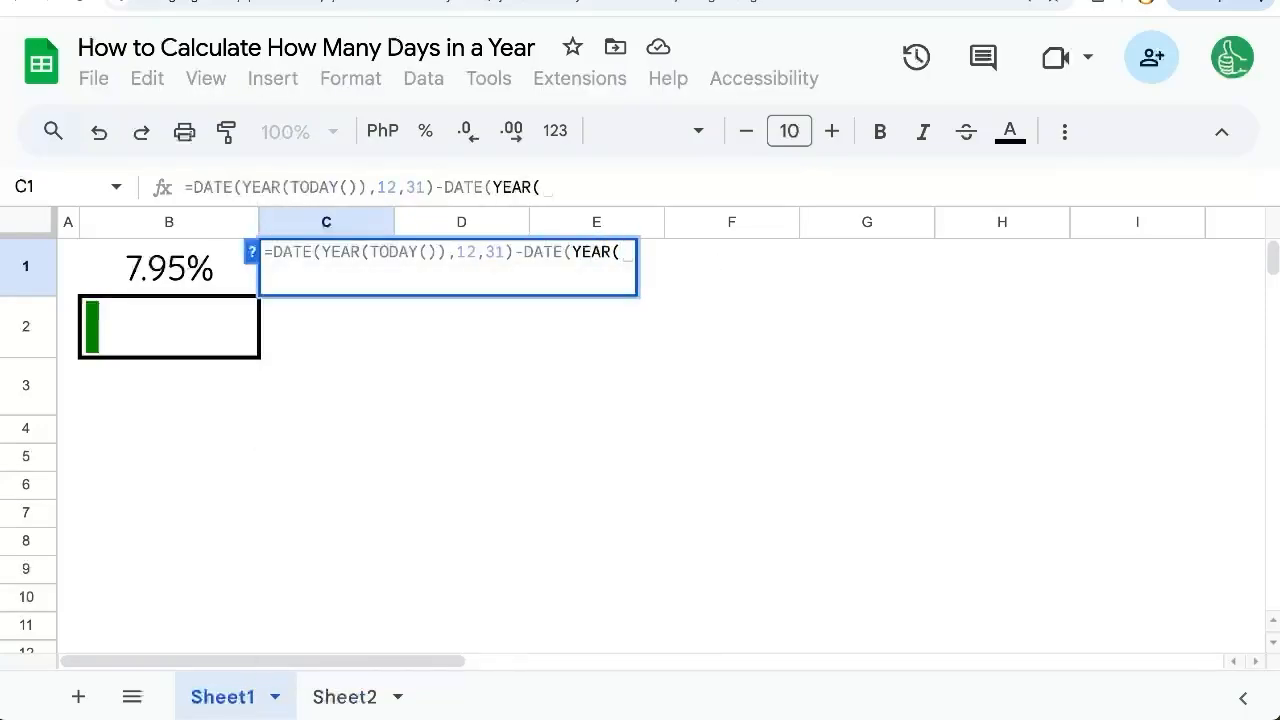
type("TODAY()),1,")
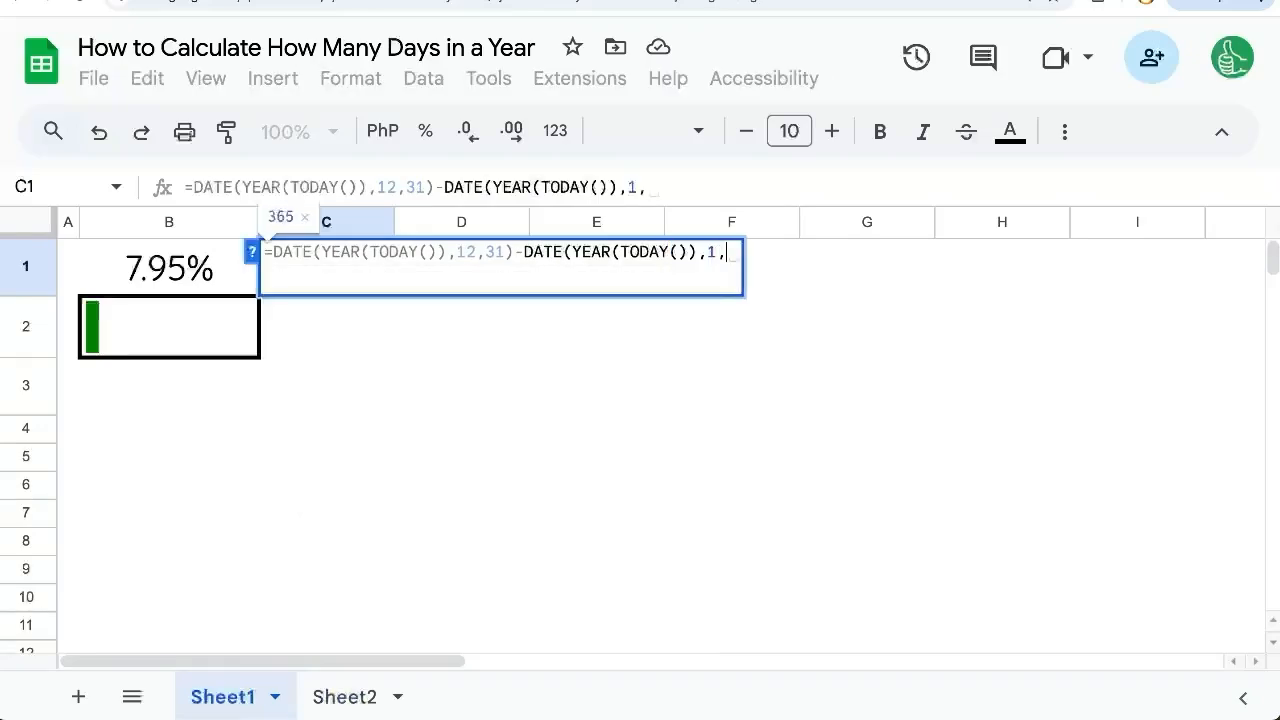
type("1")
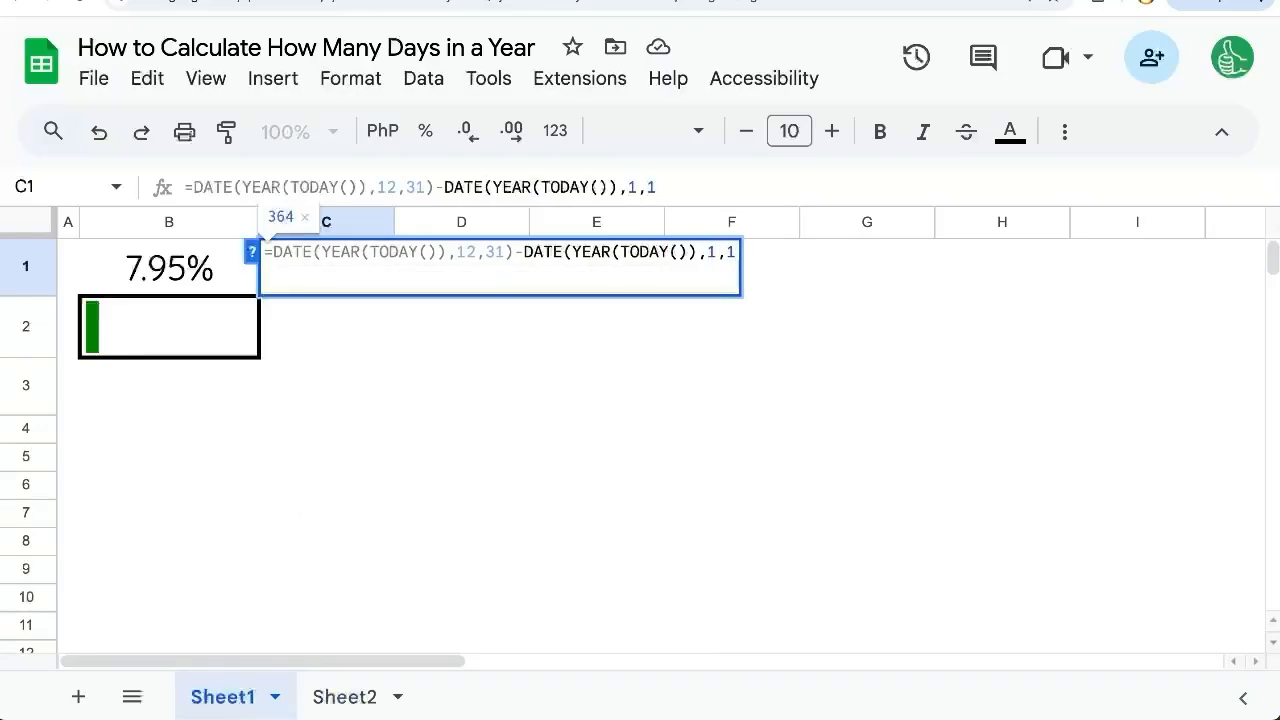
type(")")
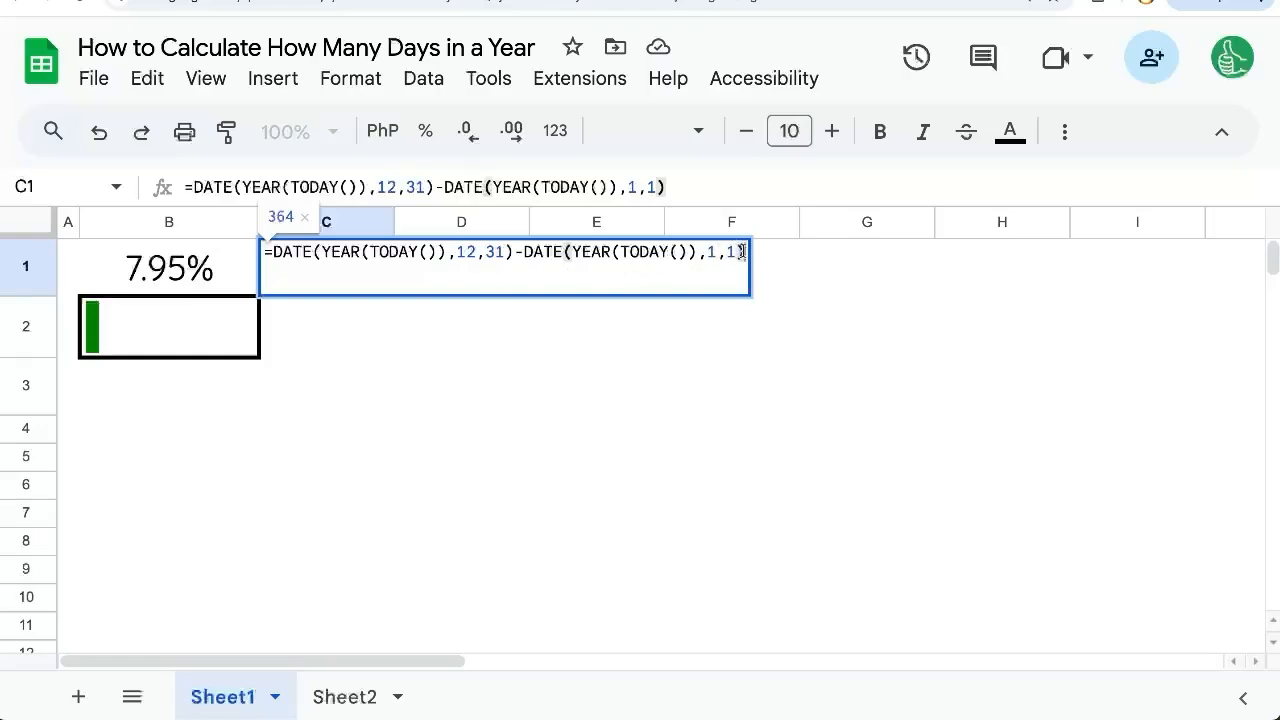
left_click_drag(743, 252, 454, 252)
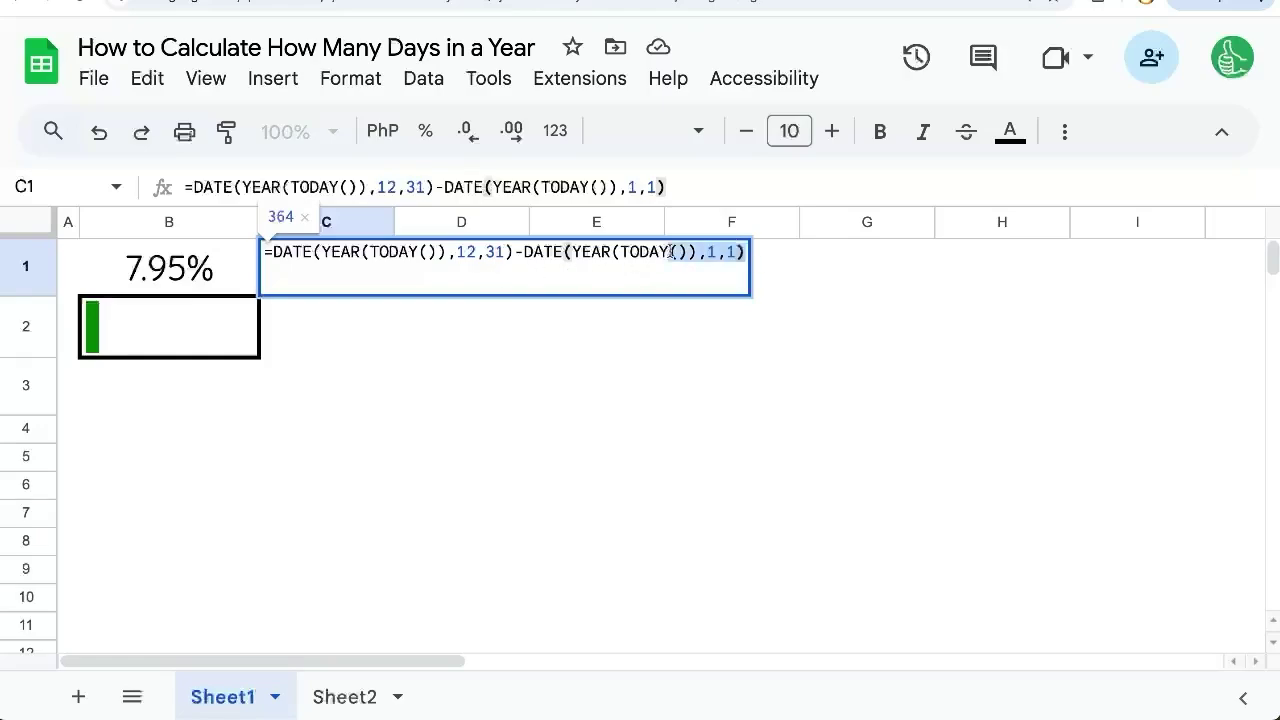
left_click(745, 252)
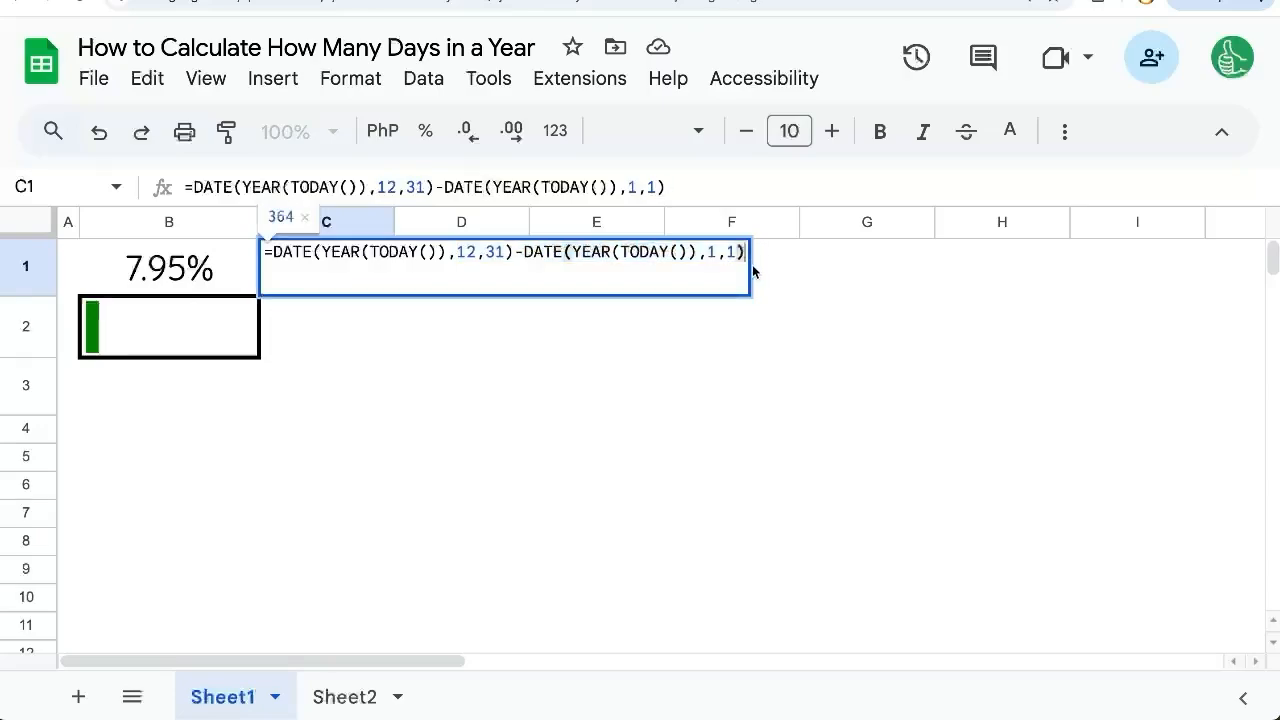
type("+1")
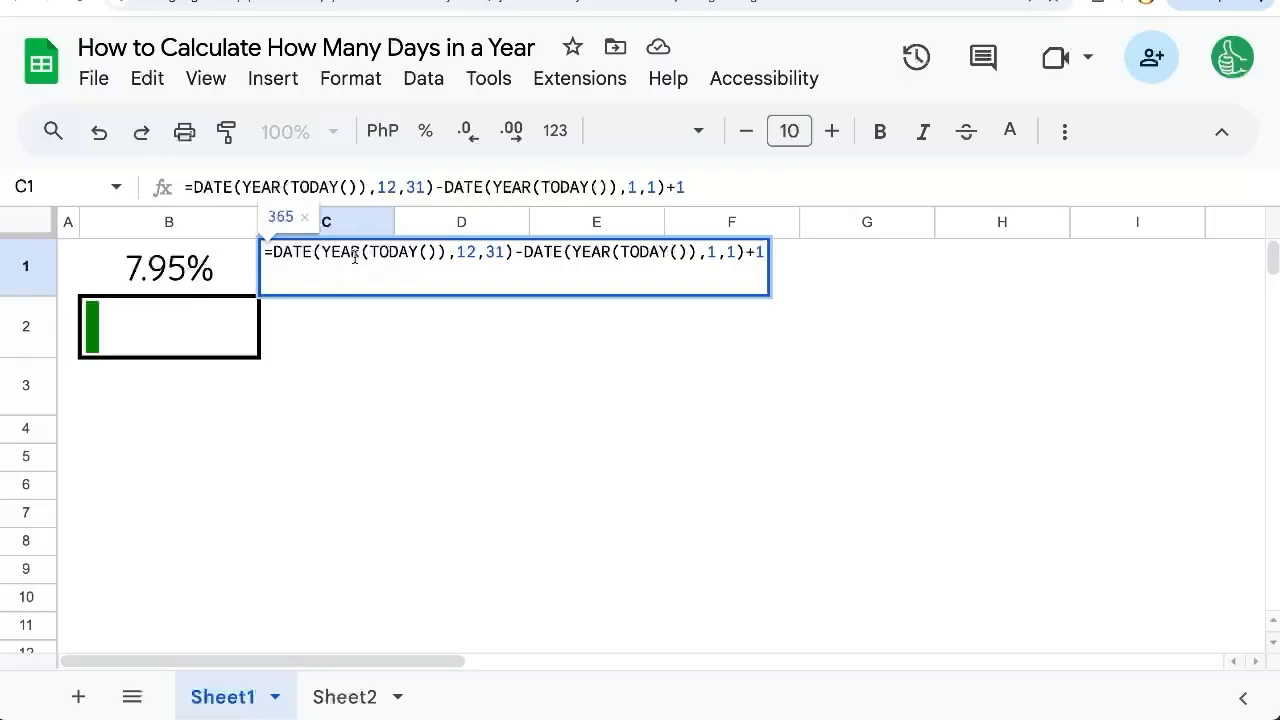
- Test by adding -1 to both YEAR(TODAY()) arguments, then undo those edits
left_click(396, 251)
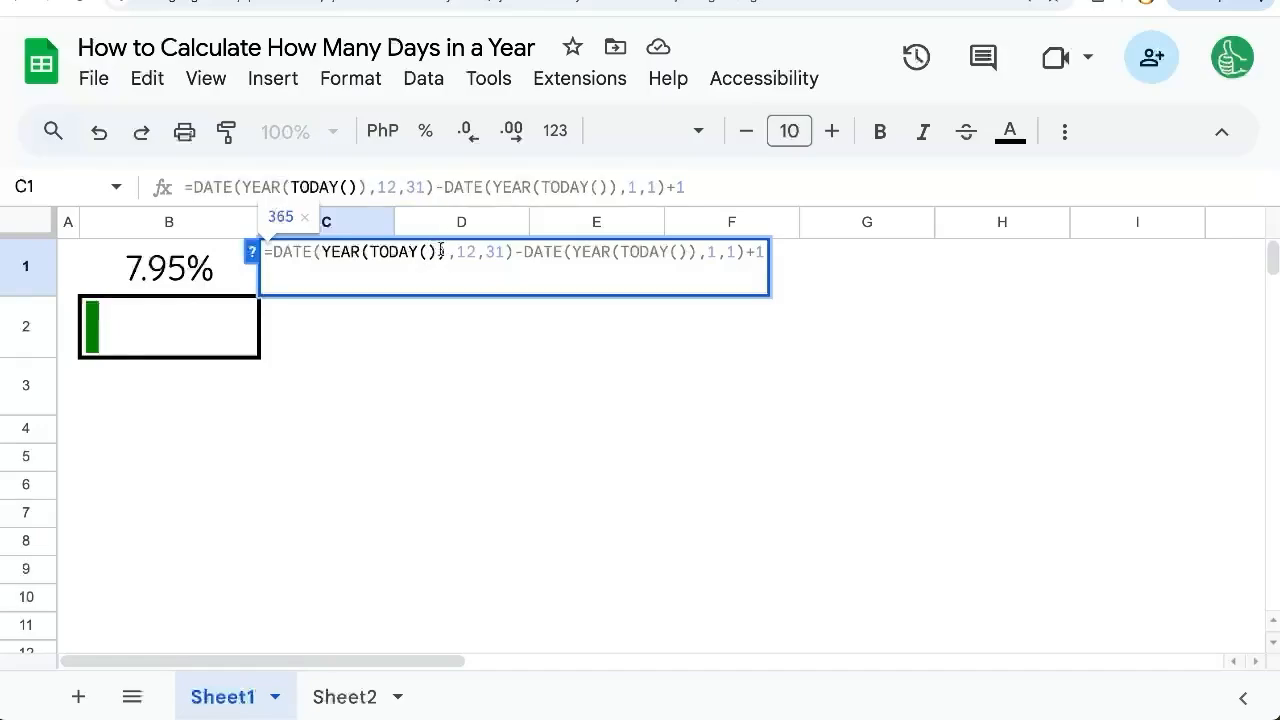
left_click(444, 251)
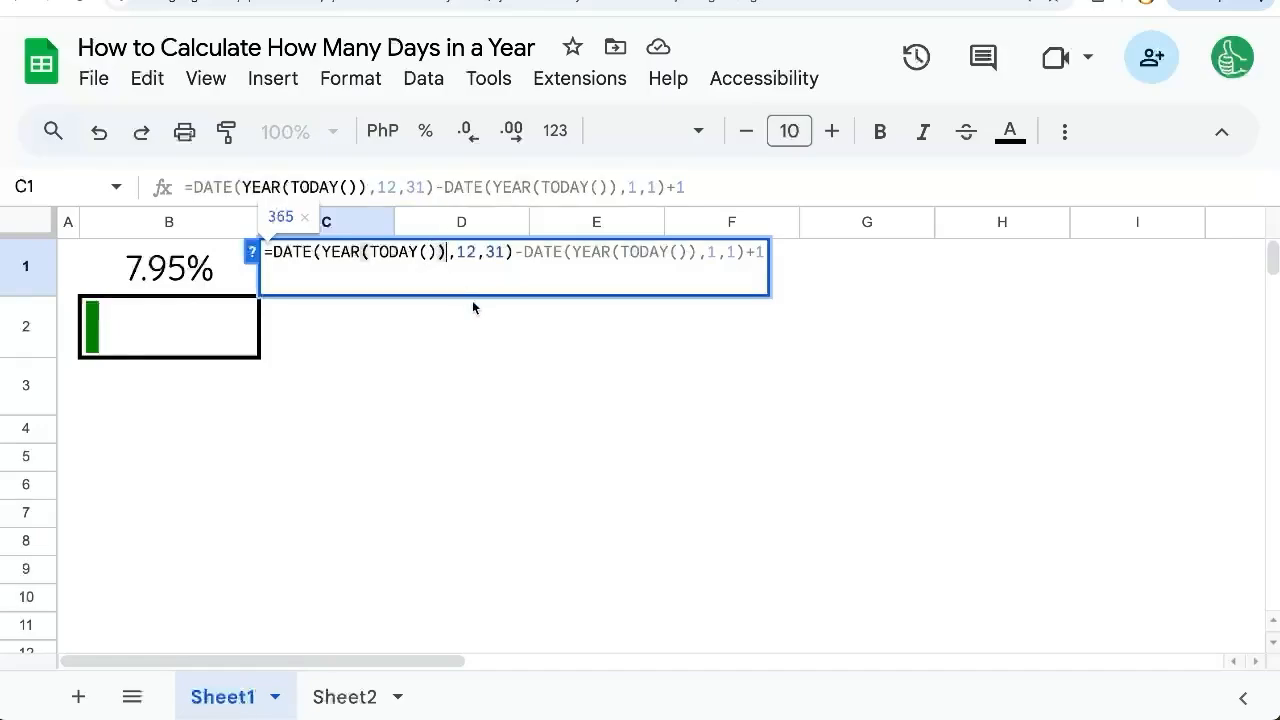
type("-1")
left_click(712, 252)
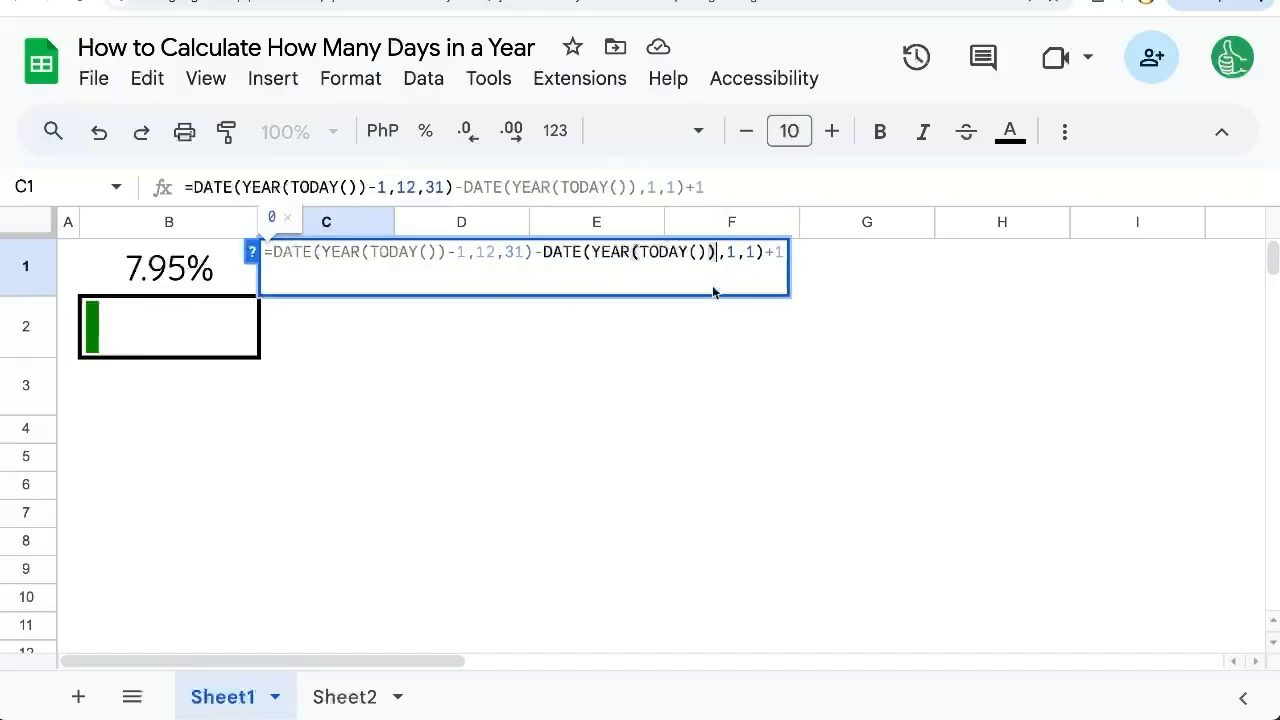
type("-1")
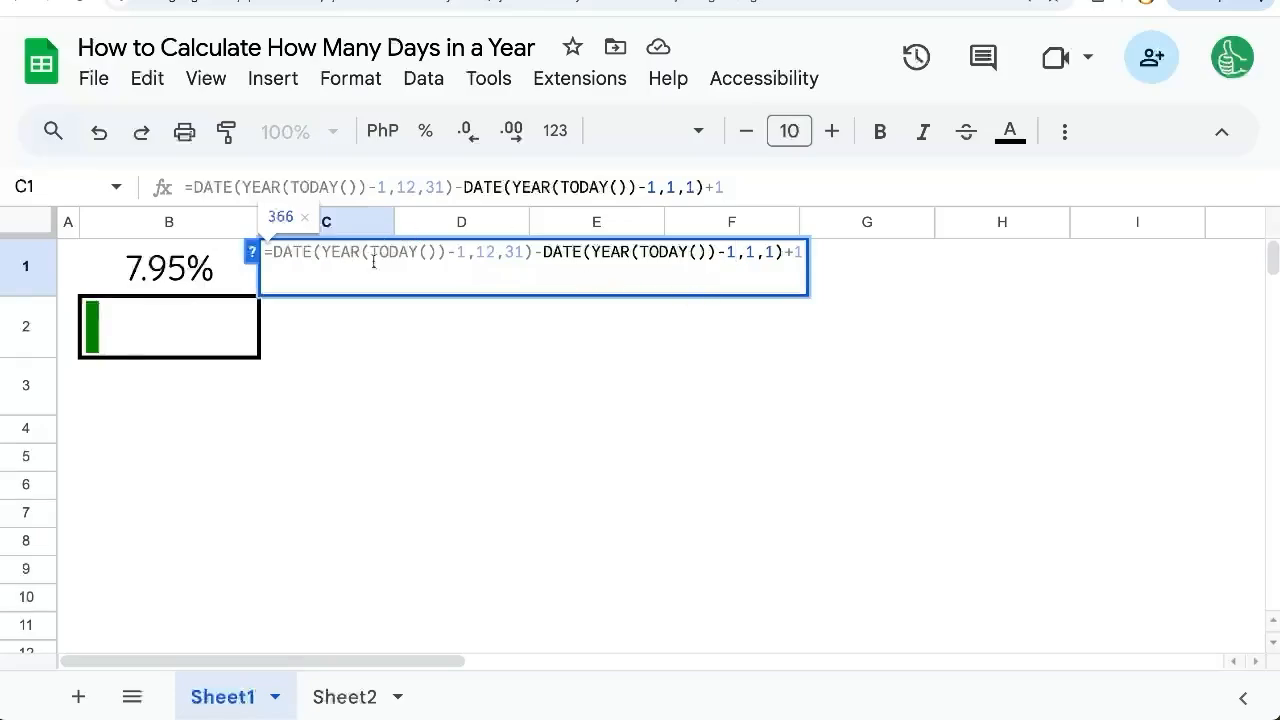
key("ctrl+z")
key("ctrl+z")
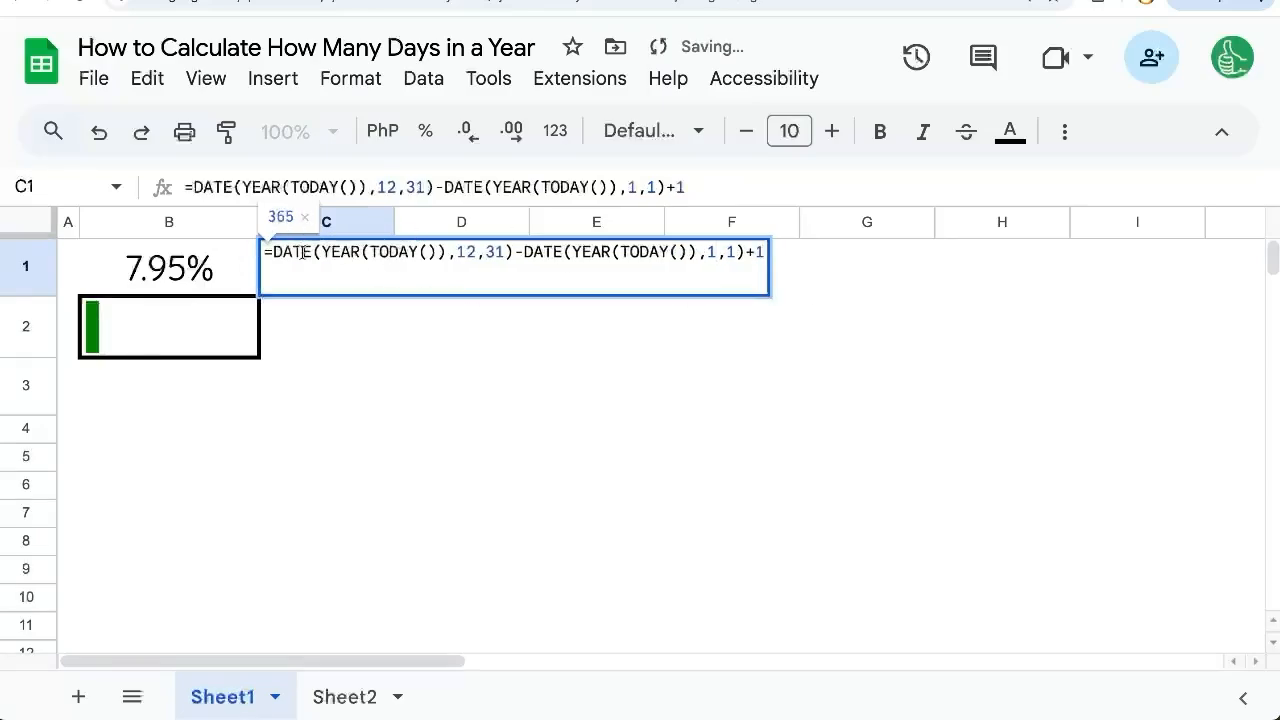
- Replace C1's formula with a new =DATEDIF( and review its argument help
left_click_drag(266, 252, 762, 252)
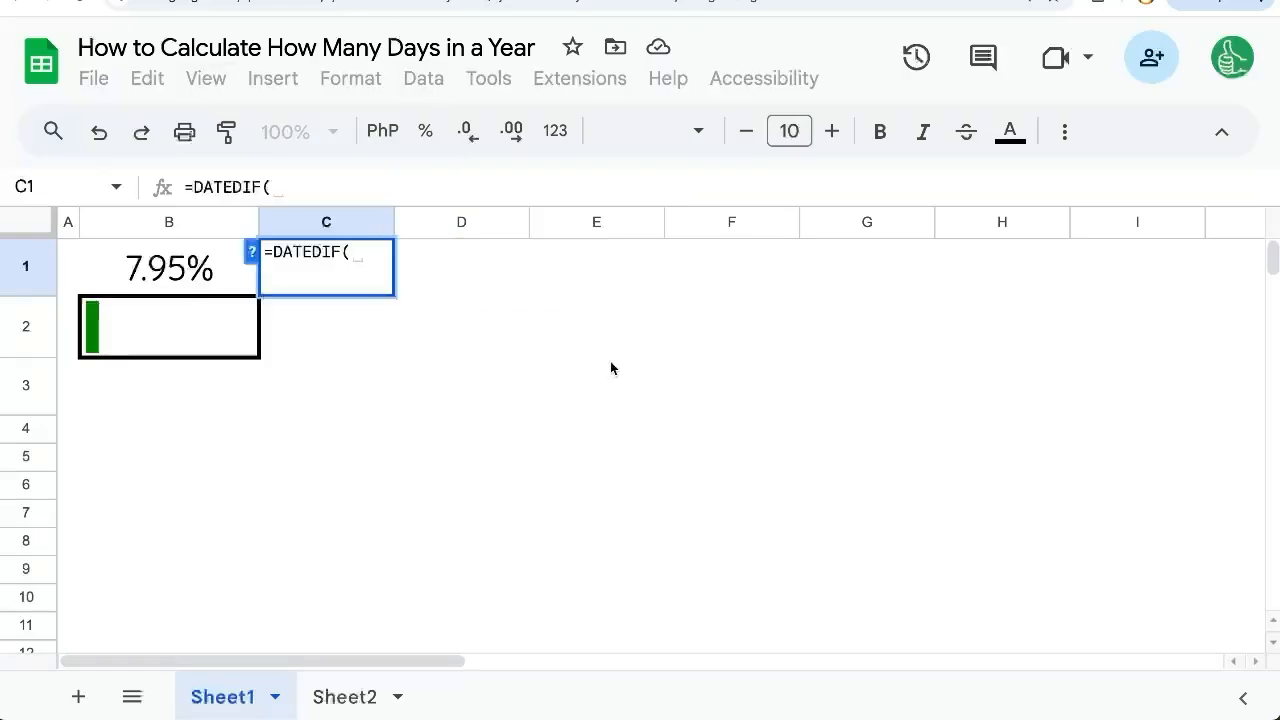
left_click(252, 251)
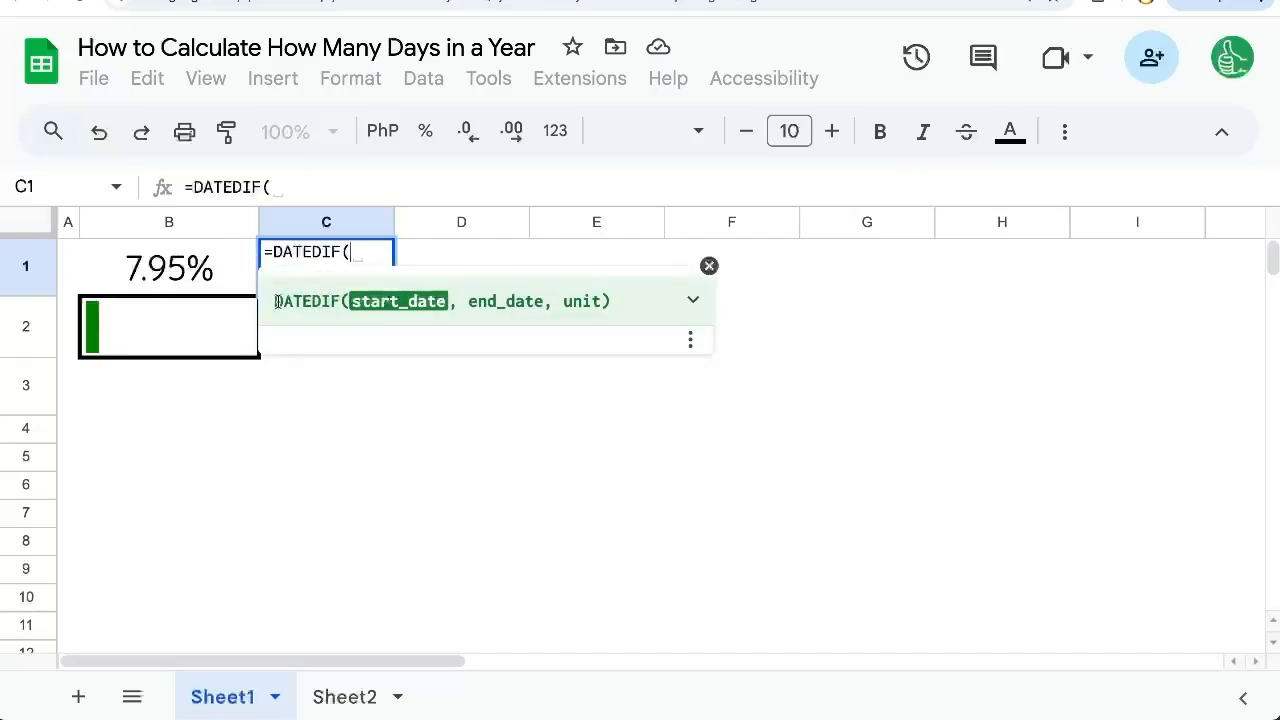
left_click_drag(360, 301, 274, 301)
left_click(693, 299)
left_click(693, 299)
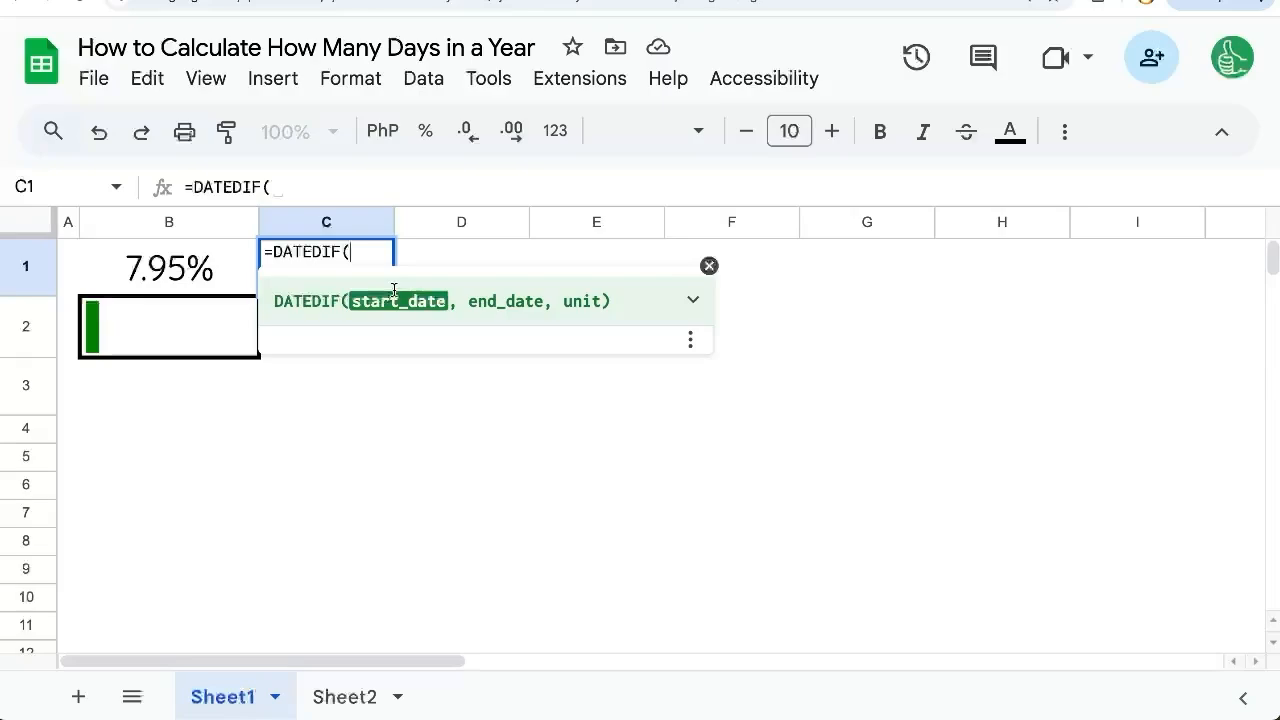
type("DATE(")
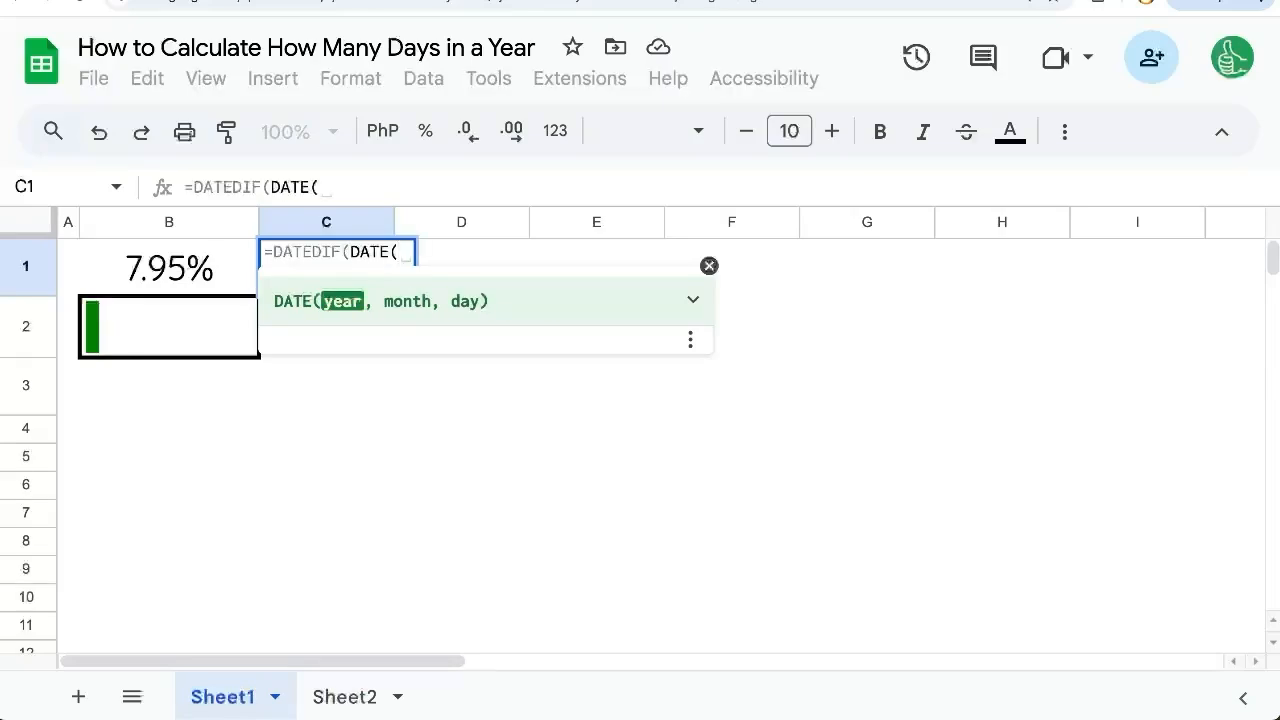
type("2024")
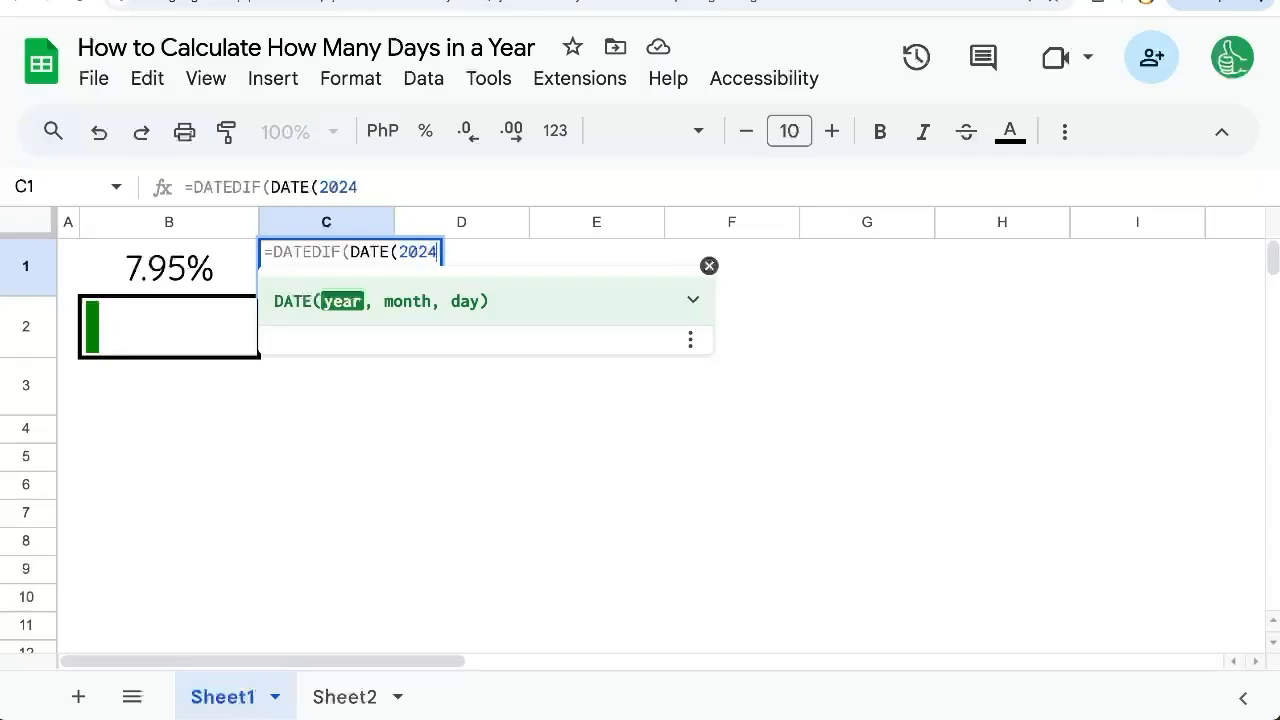
type(", ")
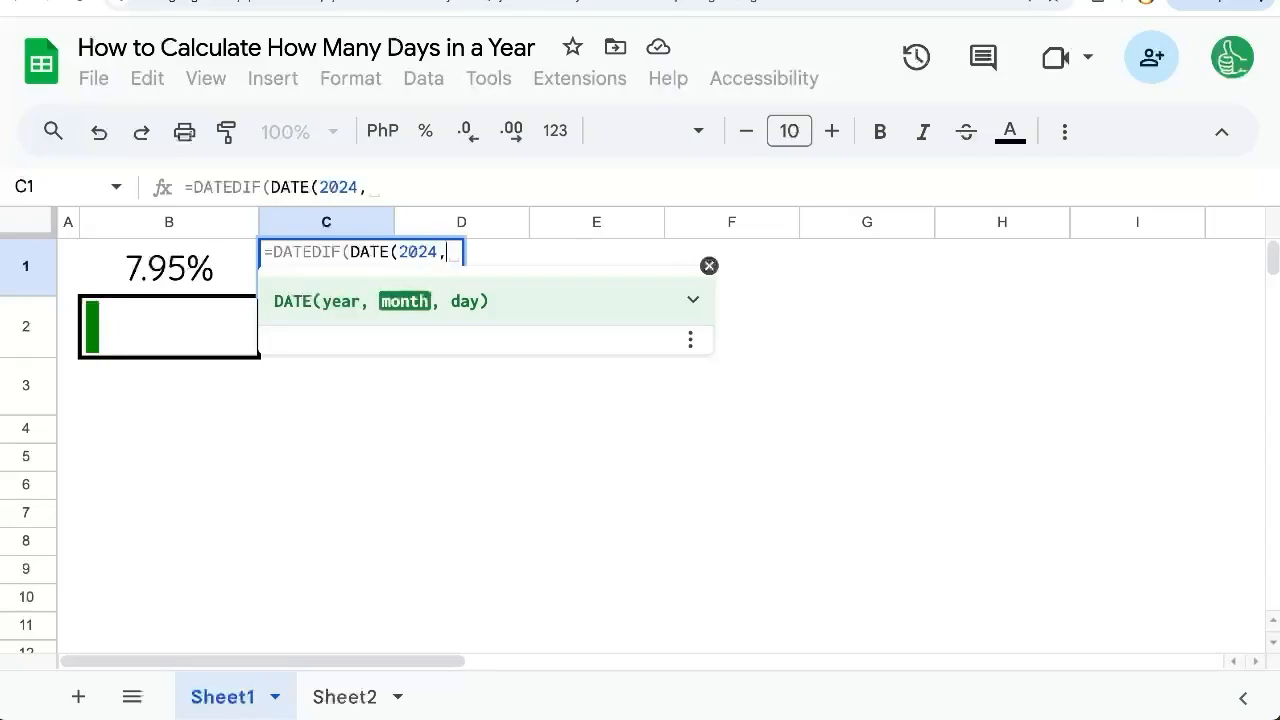
type("1,1),DATE")
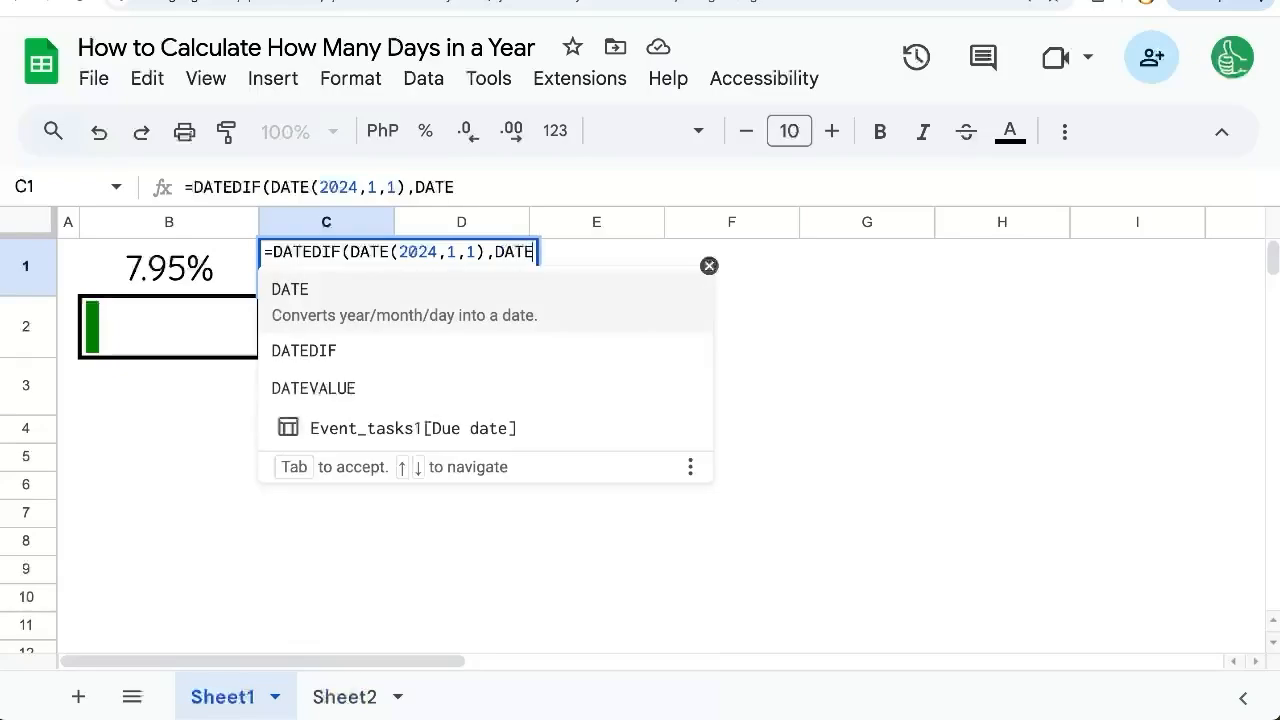
type("(")
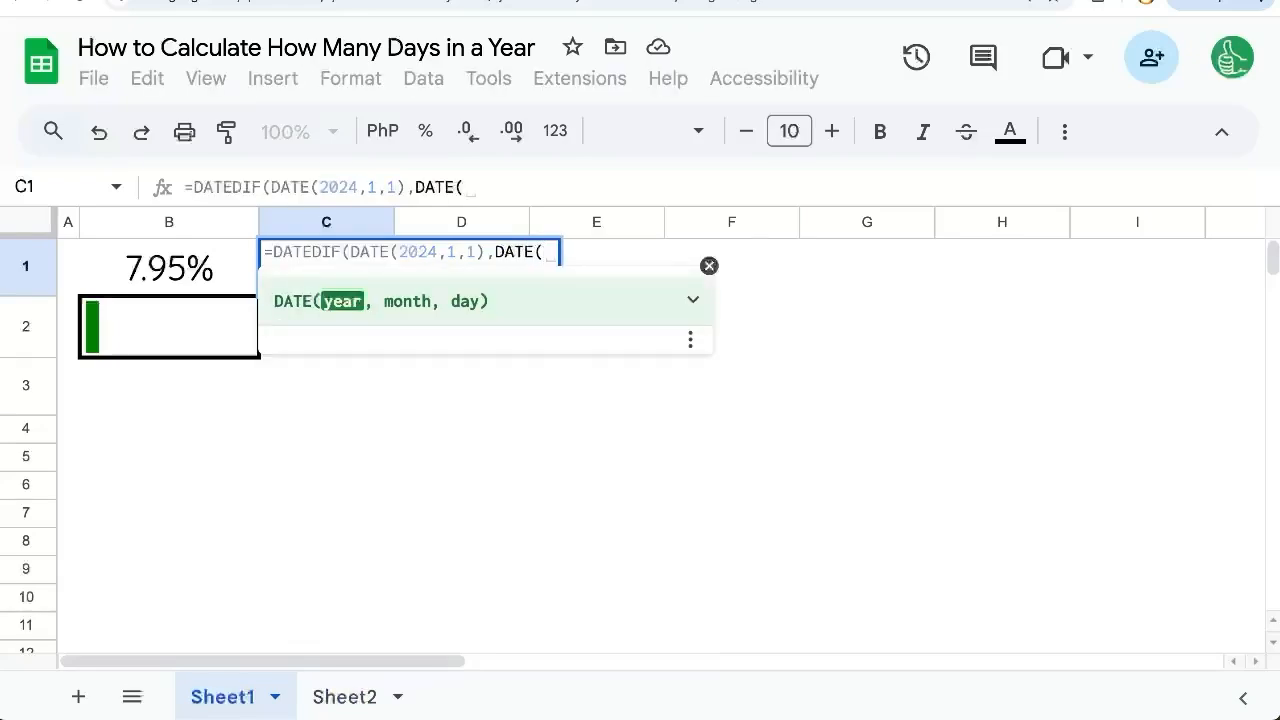
type("2024,")
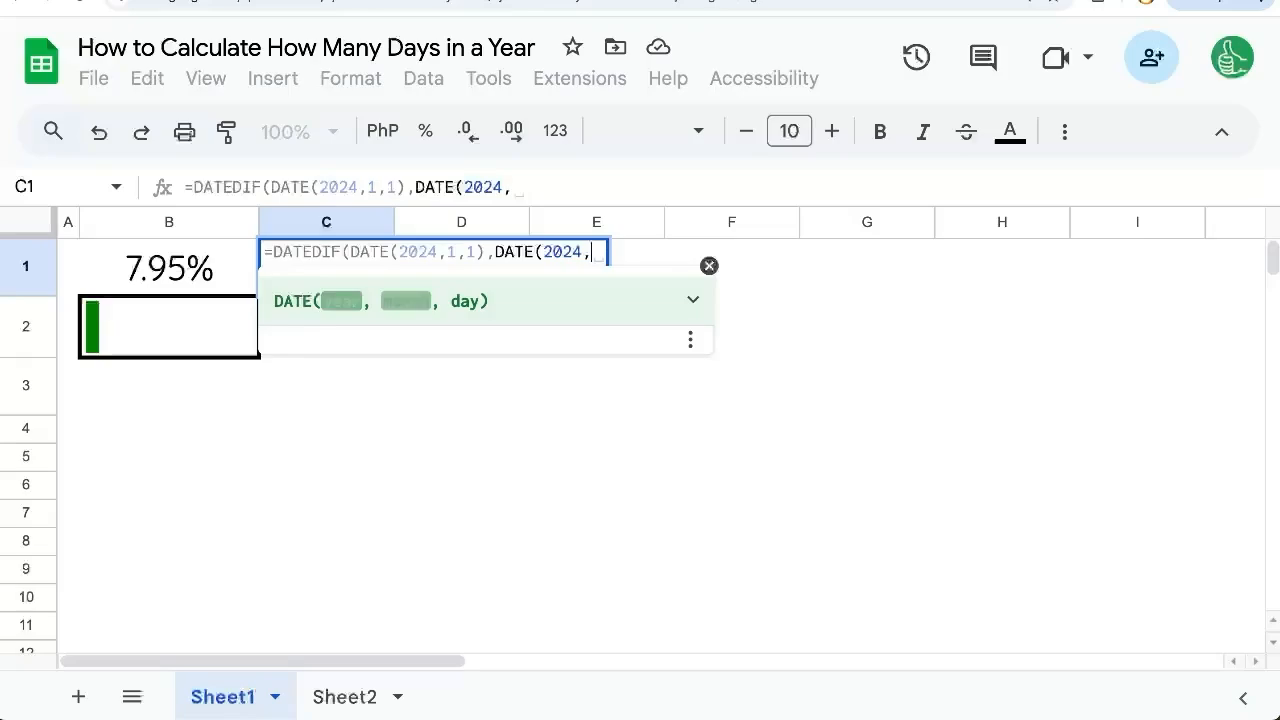
type("21,31)")
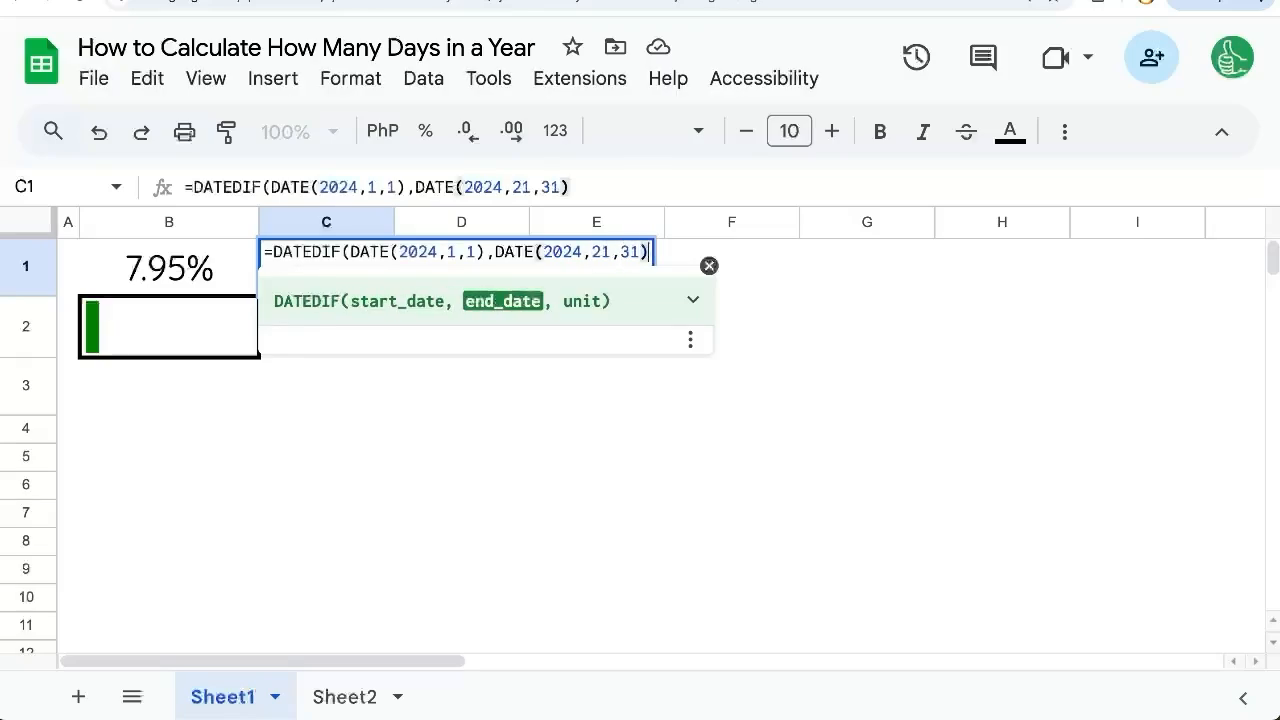
type(",\"d")
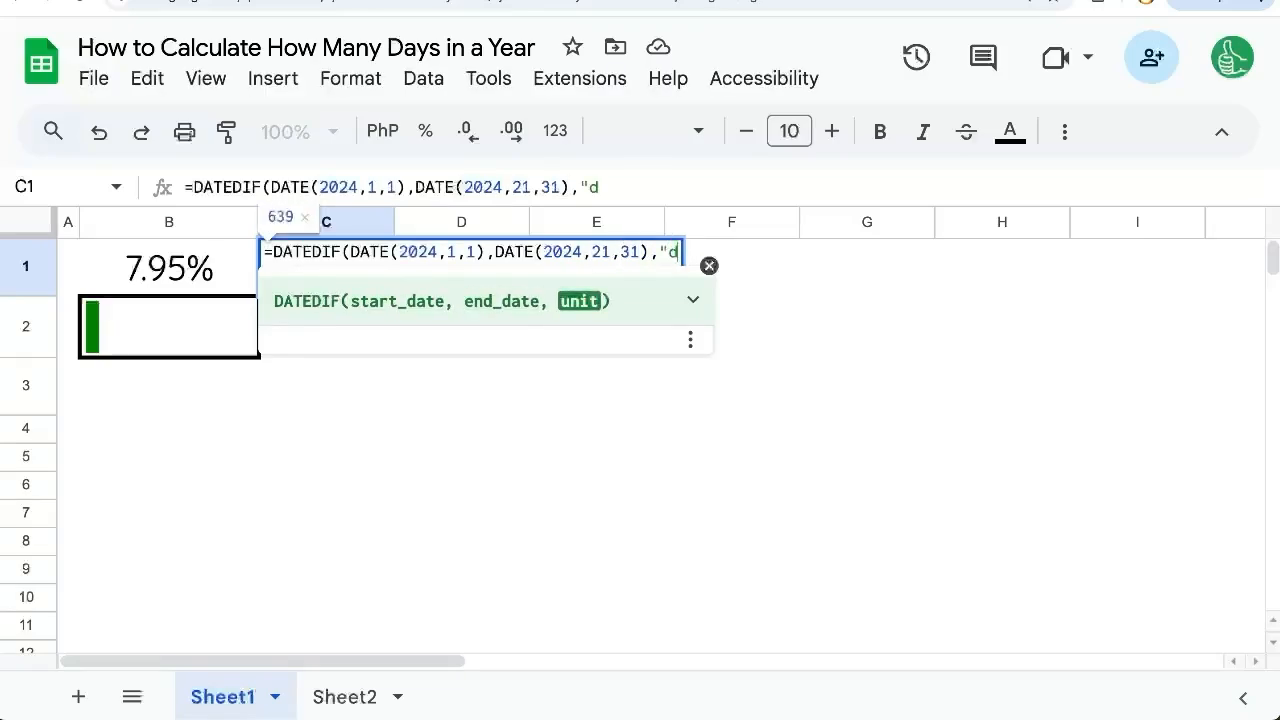
type("\")")
- Complete DATEDIF(DATE(2024,1,1),DATE(2024,12,31),"d"), fixing the mistyped month 21 to 12
left_click(612, 252)
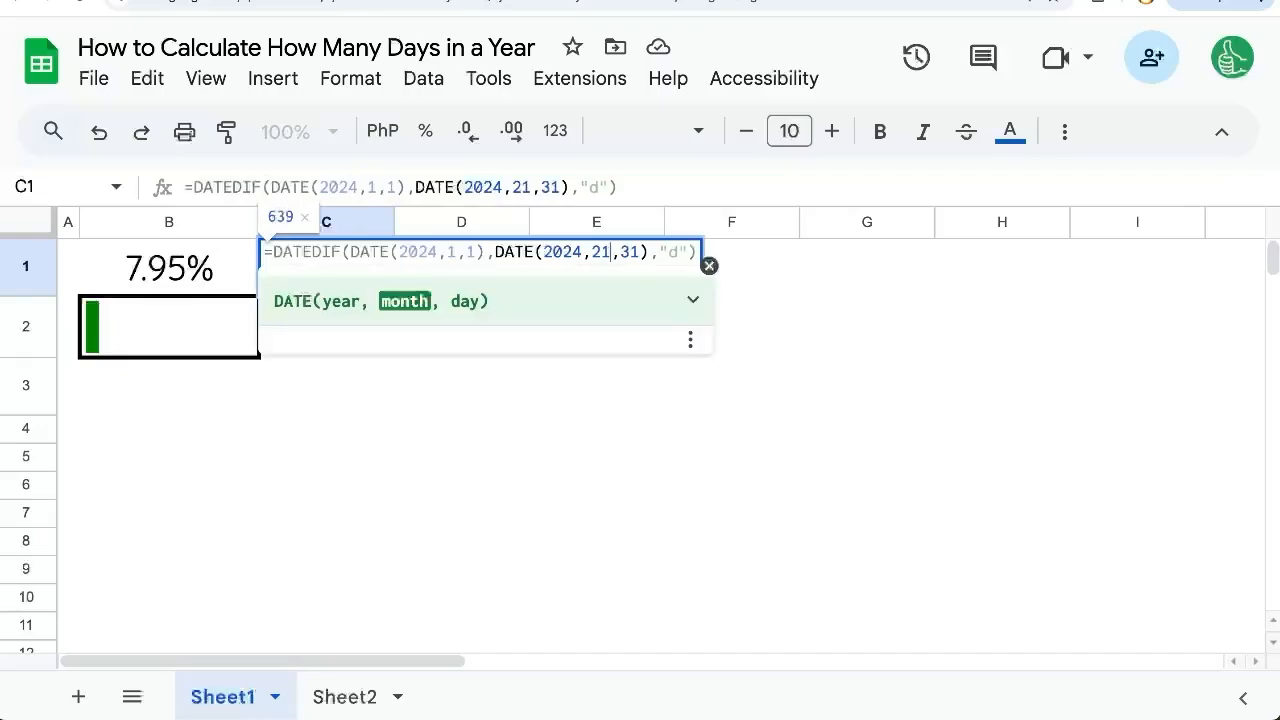
key("BackSpace")
key("BackSpace")
type("12")
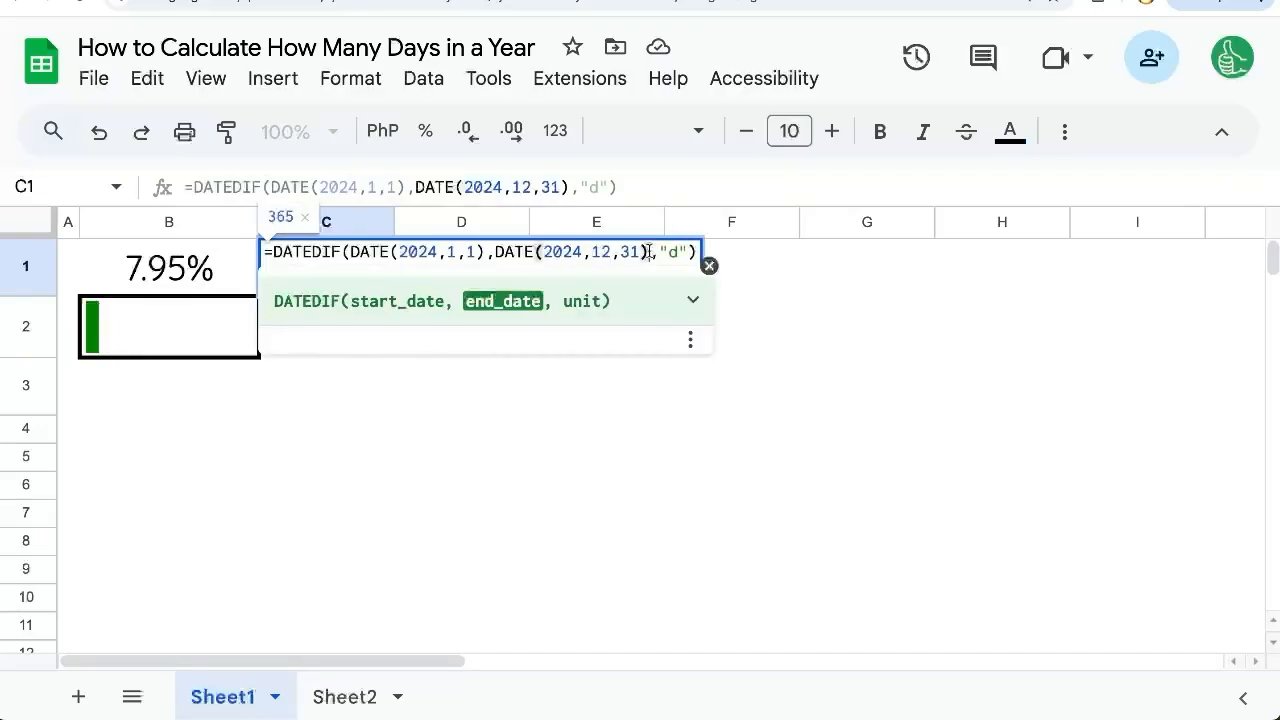
left_click(668, 252)
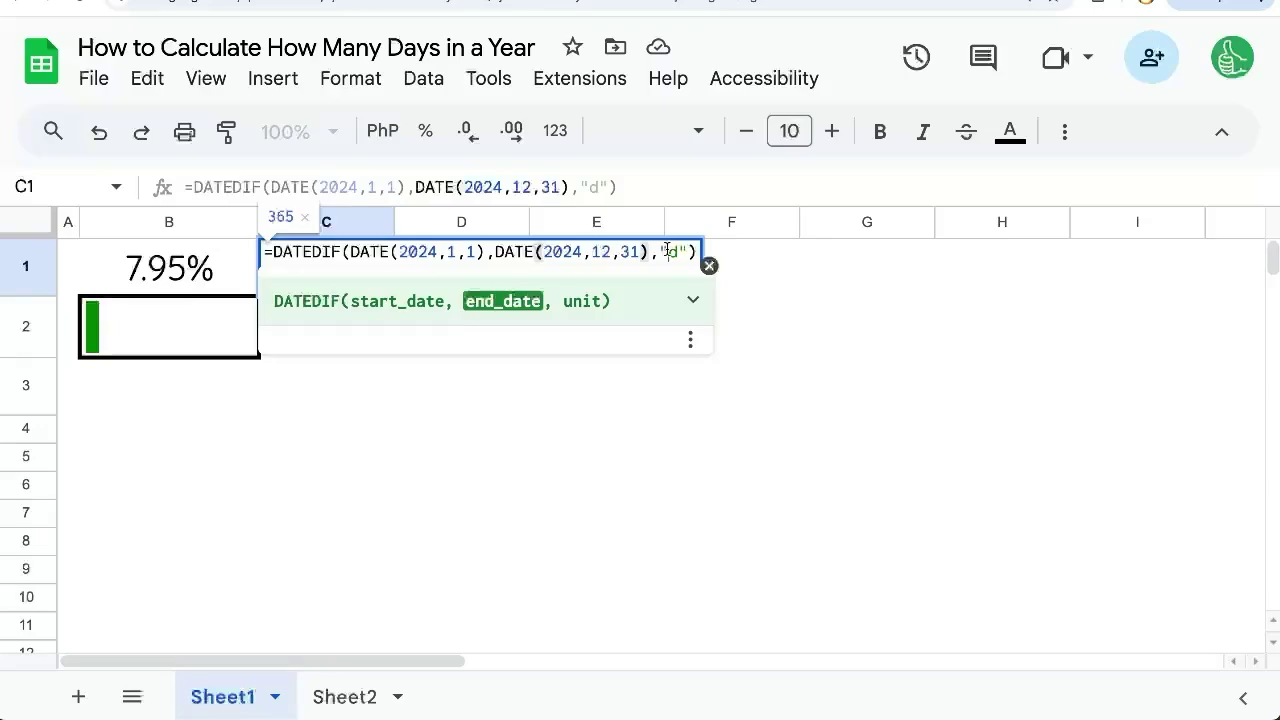
left_click(608, 252)
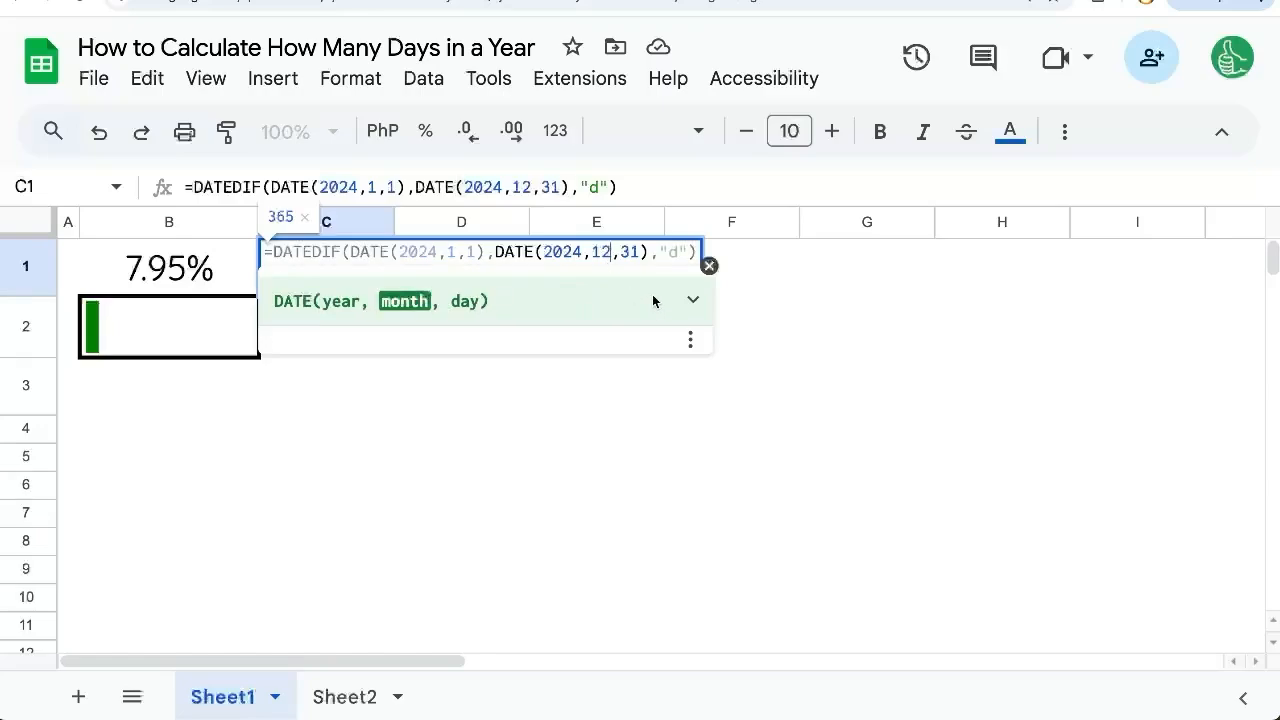
- Change the end date to DATE(2025,1,1) so the formula previews 366 days
key("Left")
key("Left")
key("Left")
key("BackSpace")
type("5")
key("Right")
key("Right")
key("Delete")
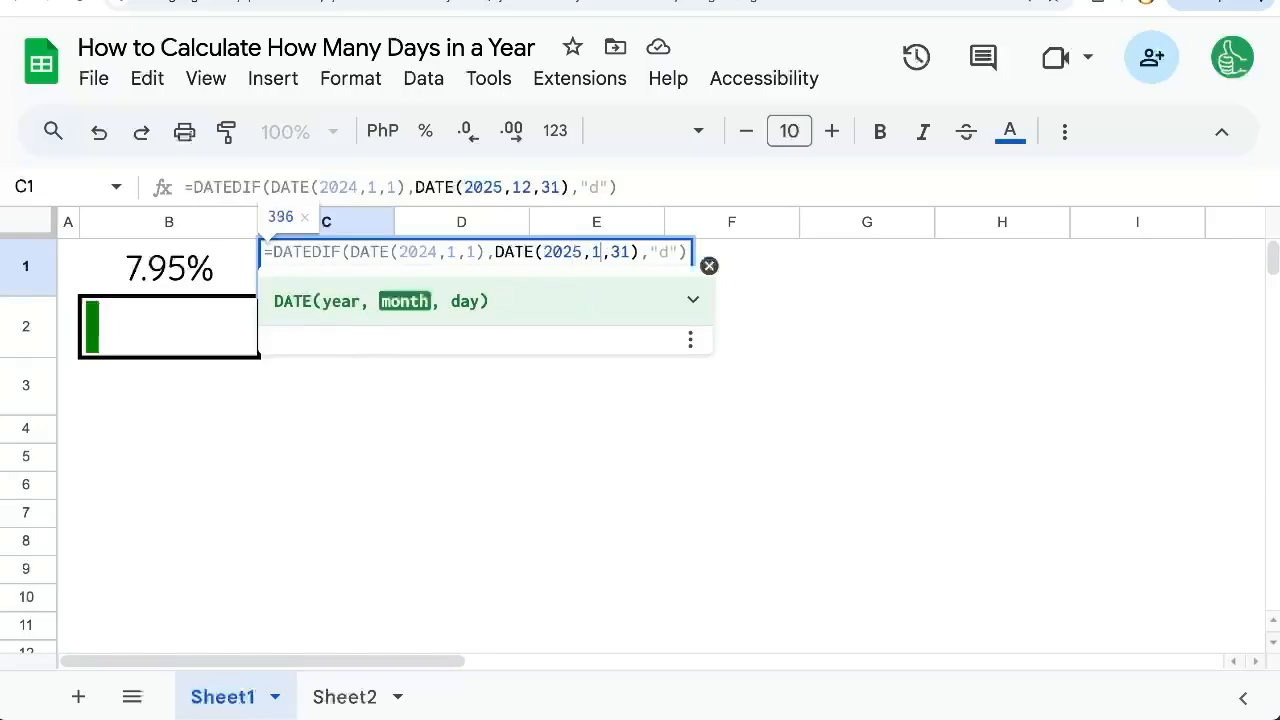
key("Right")
key("Right")
key("Right")
key("BackSpace")
key("BackSpace")
type("1")
key("Right")
key("Right")
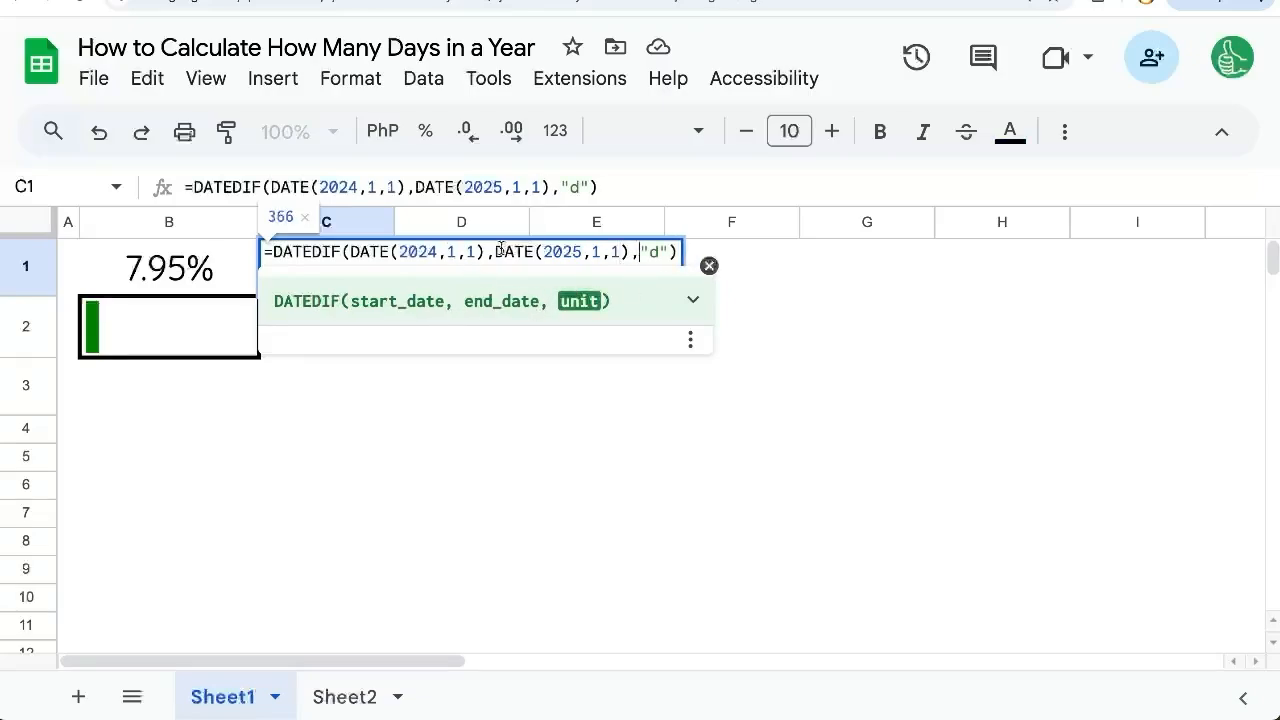
left_click_drag(494, 252, 625, 251)
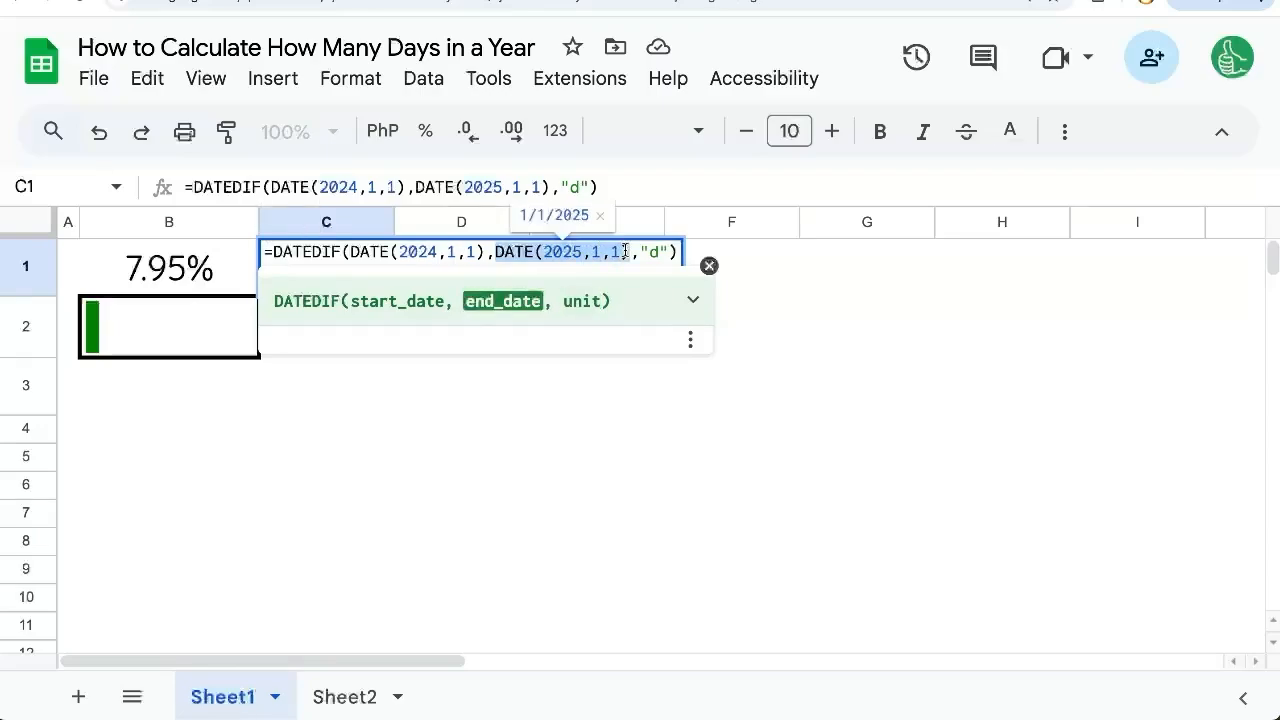
left_click(496, 252)
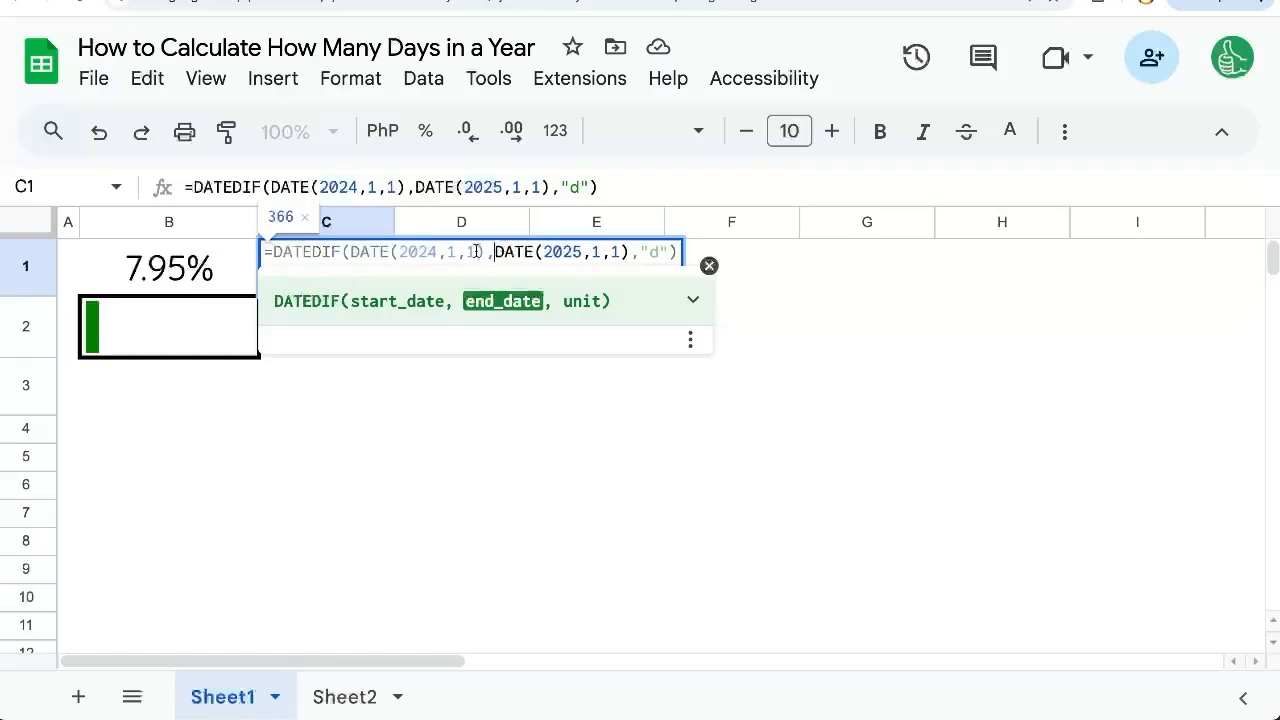
double_click(474, 251)
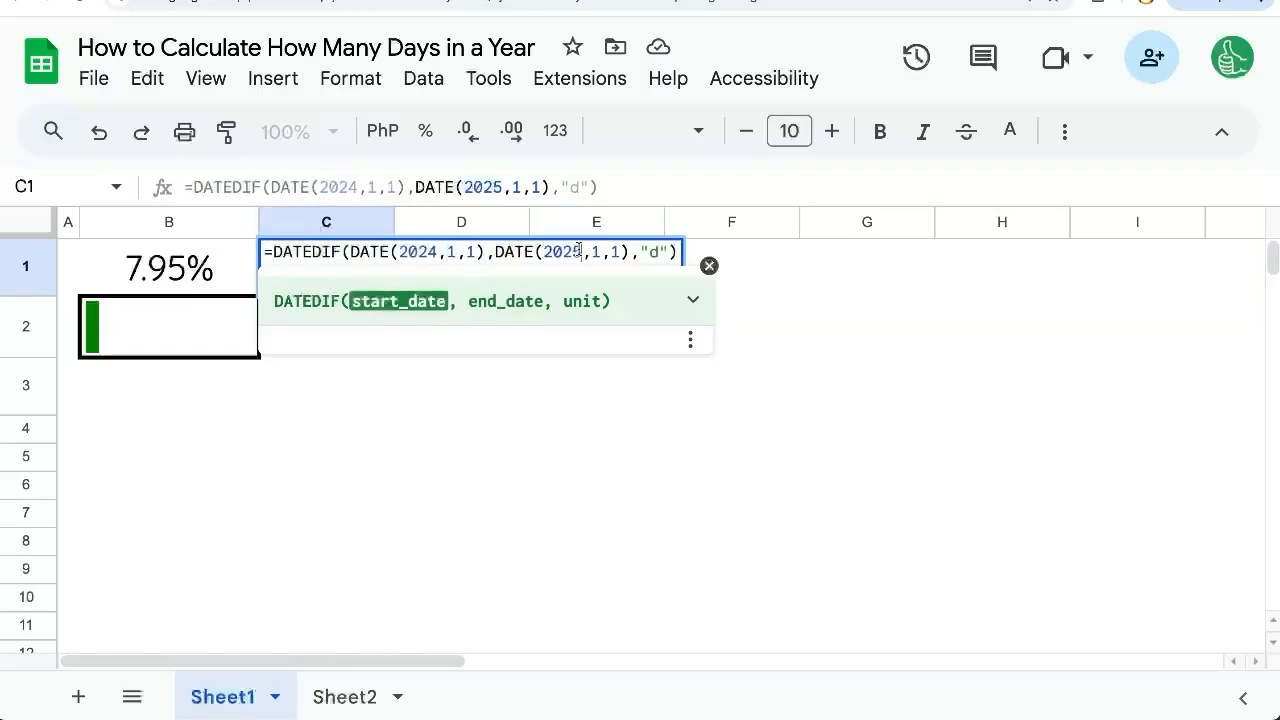
left_click(665, 252)
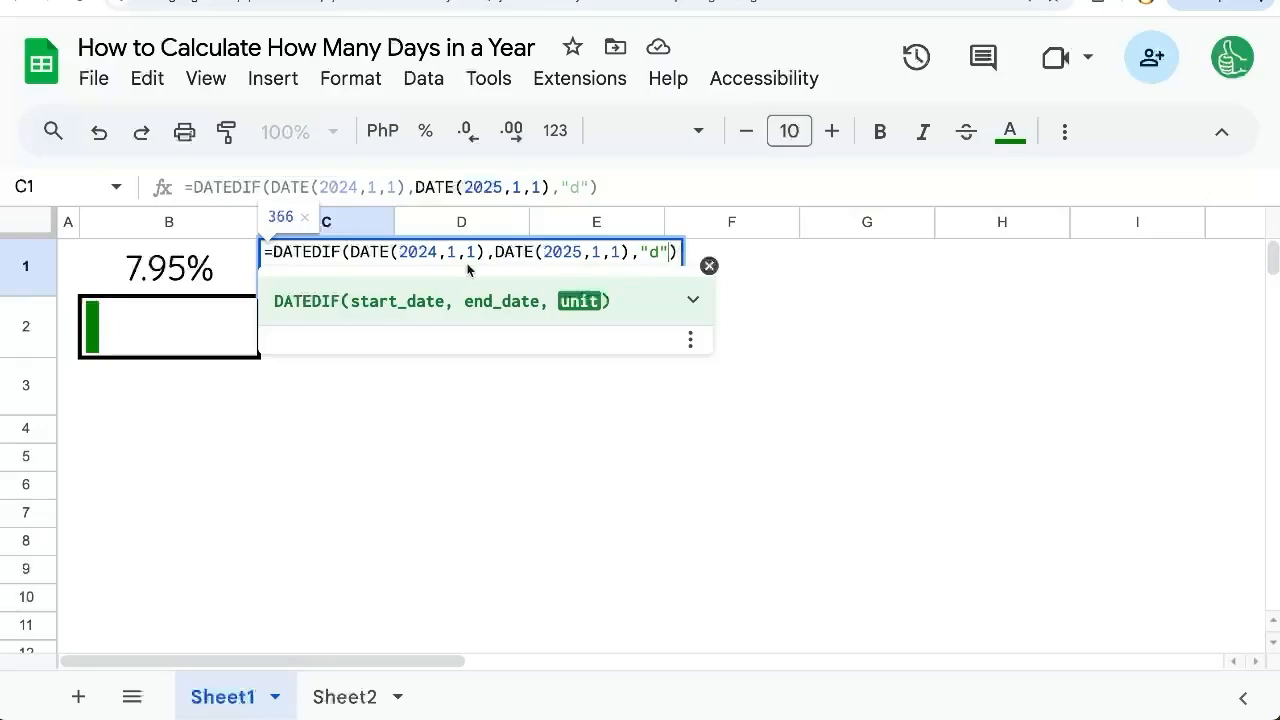
- Try start/end years 2028/2029 then 2027/2028, previewing 365 days
double_click(428, 252)
left_click(437, 252)
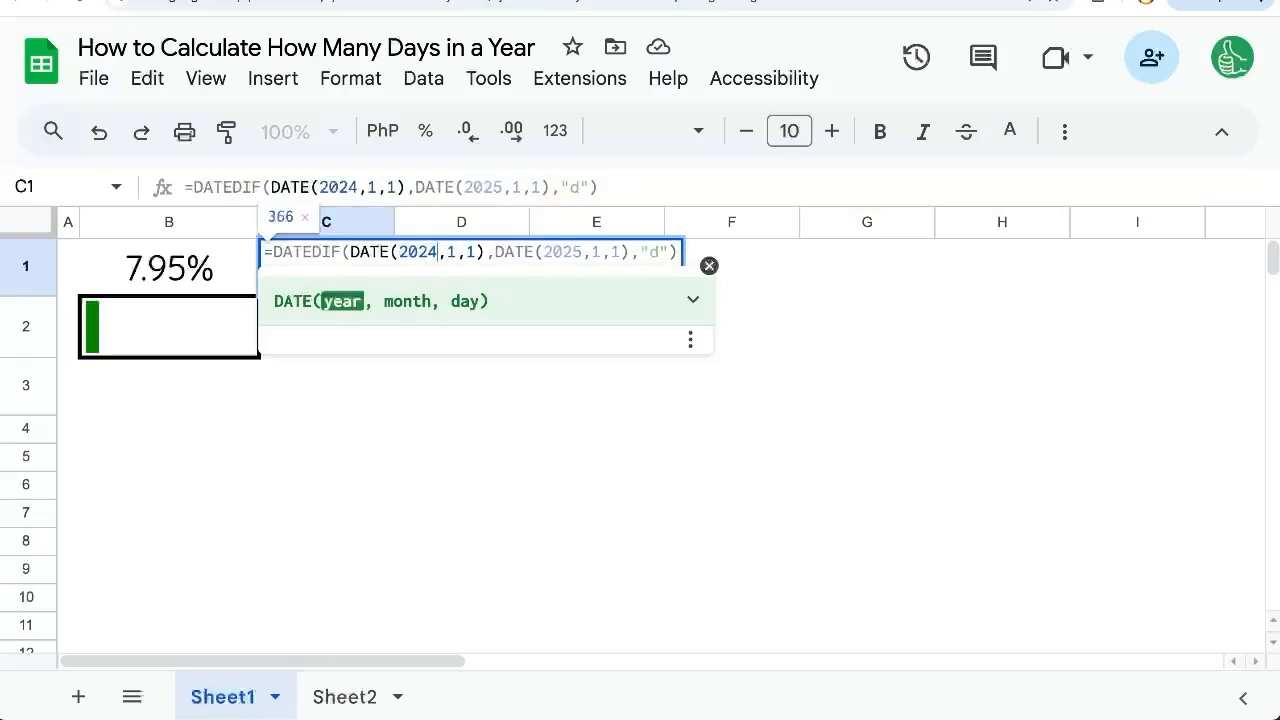
key("BackSpace")
type("8")
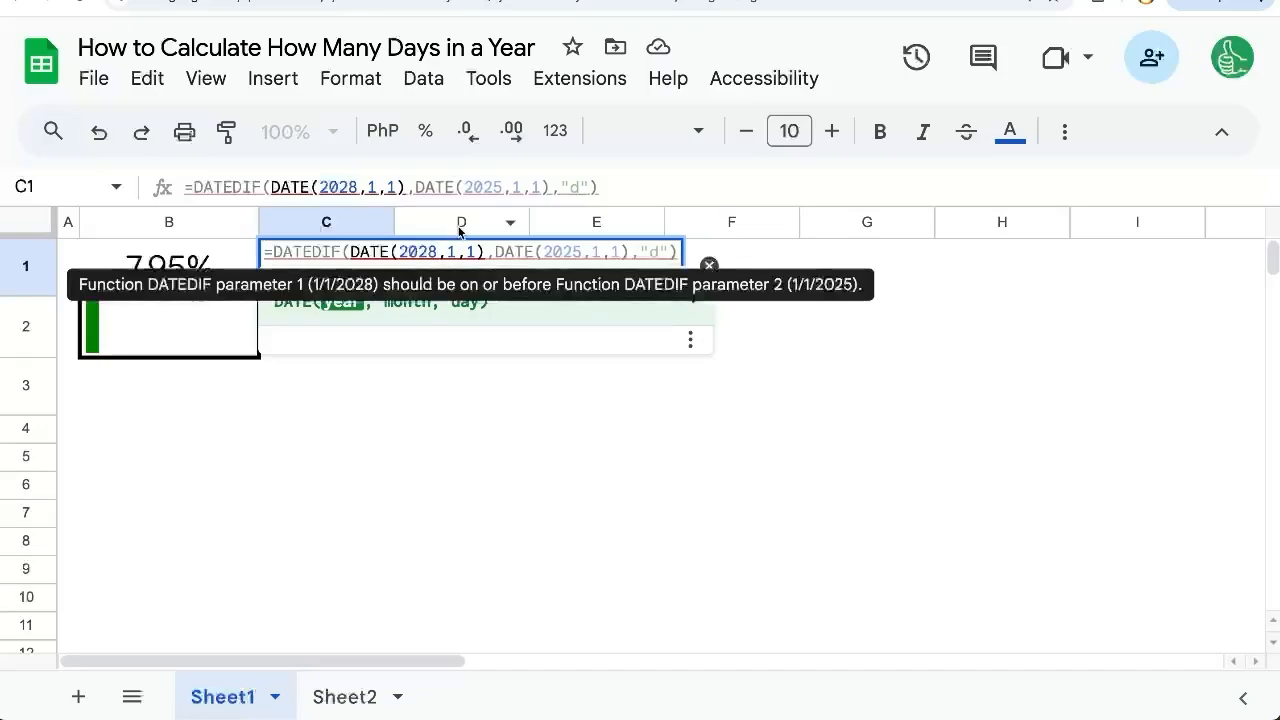
left_click(575, 252)
key("BackSpace")
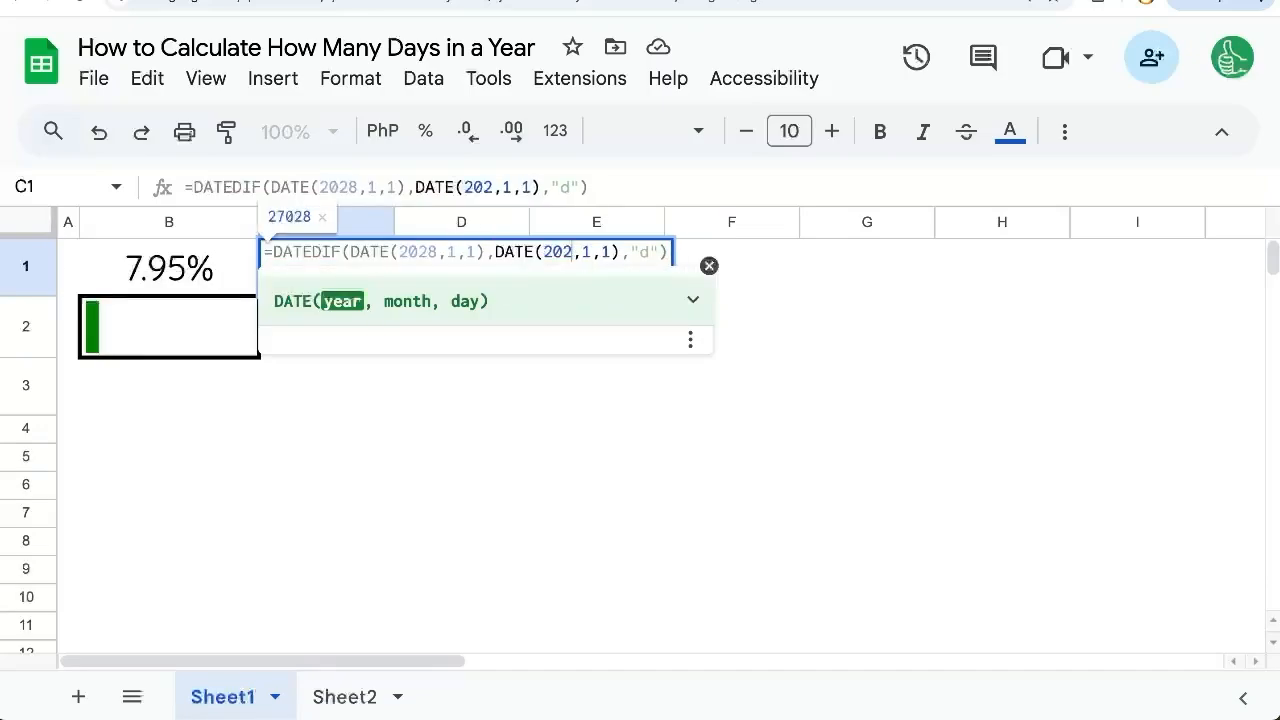
type("9")
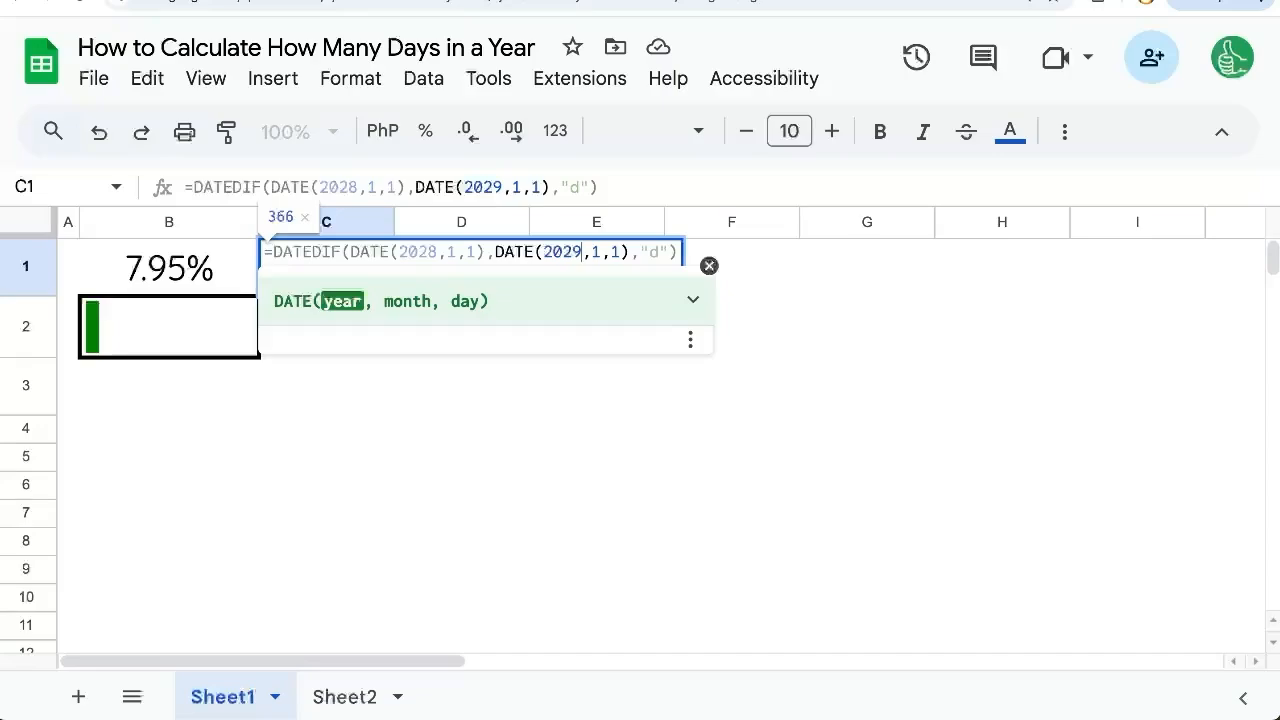
left_click(437, 252)
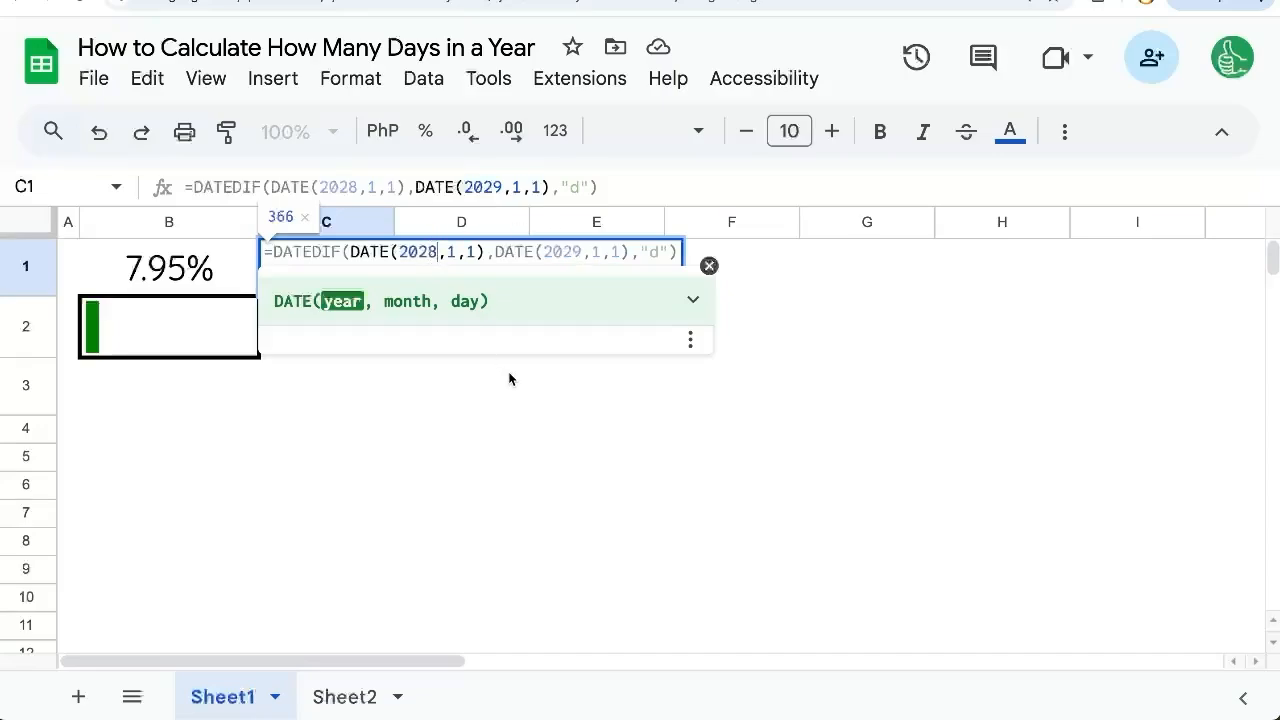
key("BackSpace")
type("7")
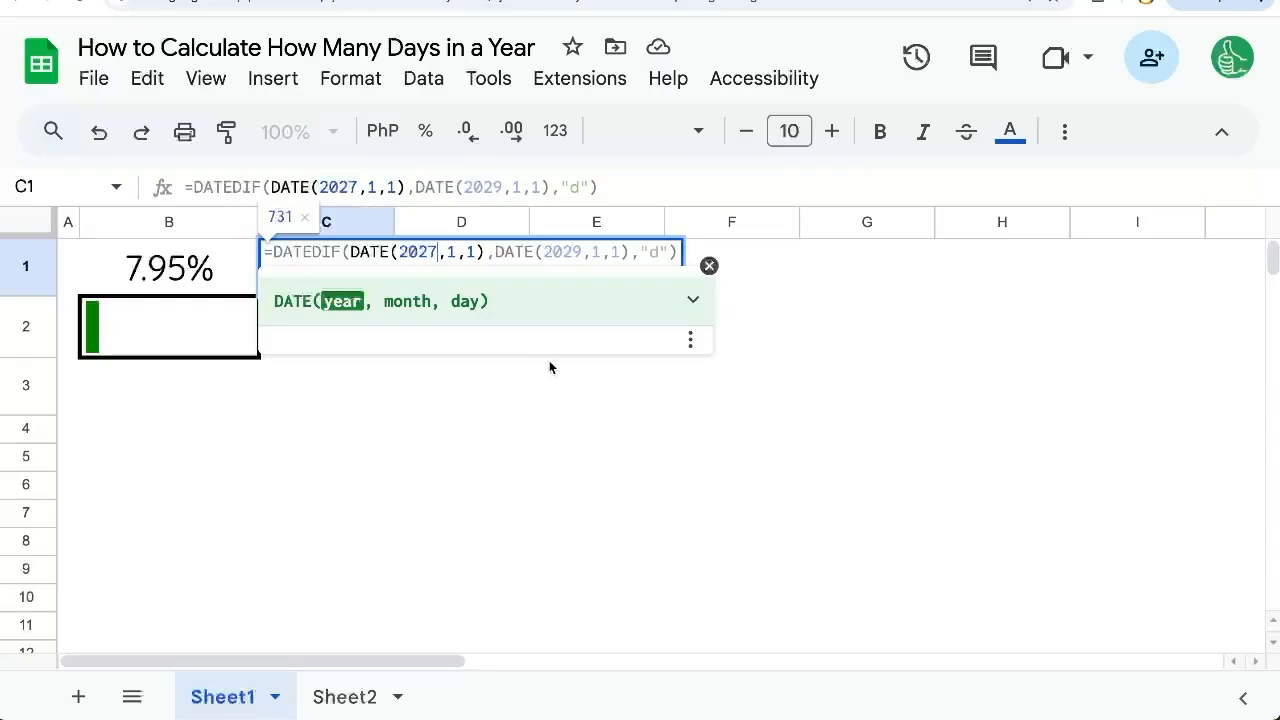
left_click(580, 252)
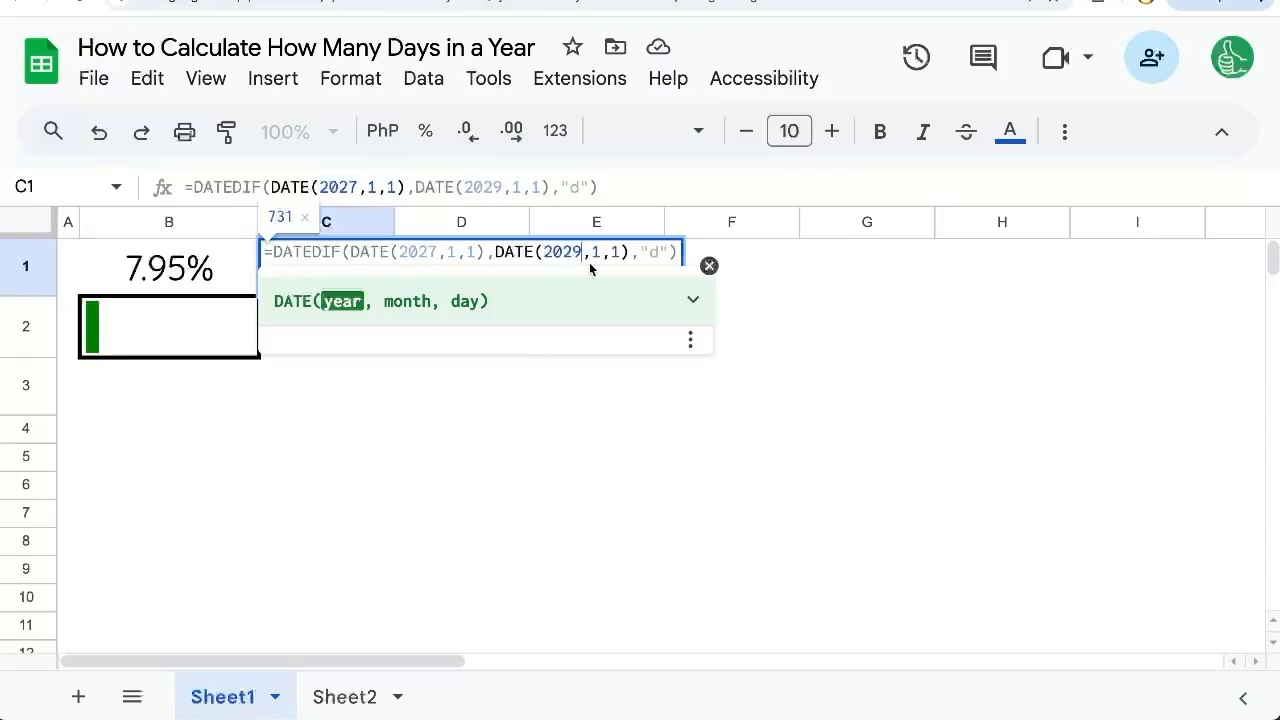
key("BackSpace")
type("8")
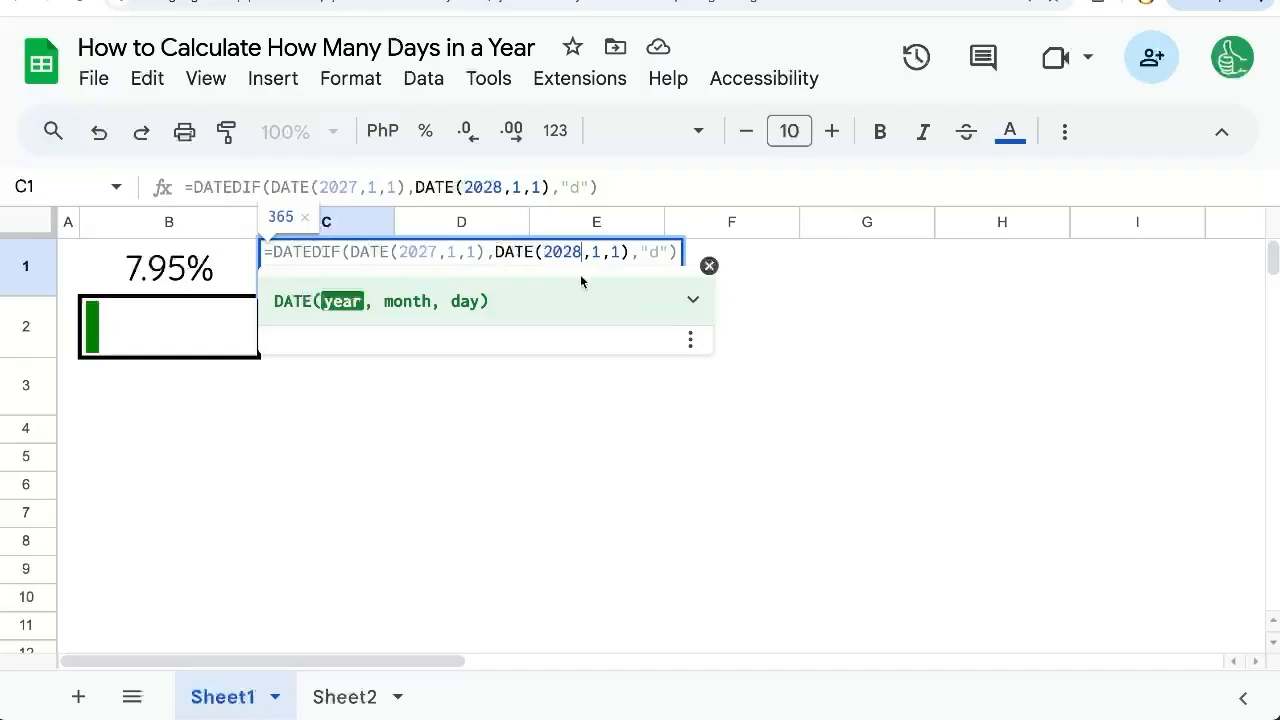
left_click(305, 260)
left_click_drag(270, 252, 633, 252)
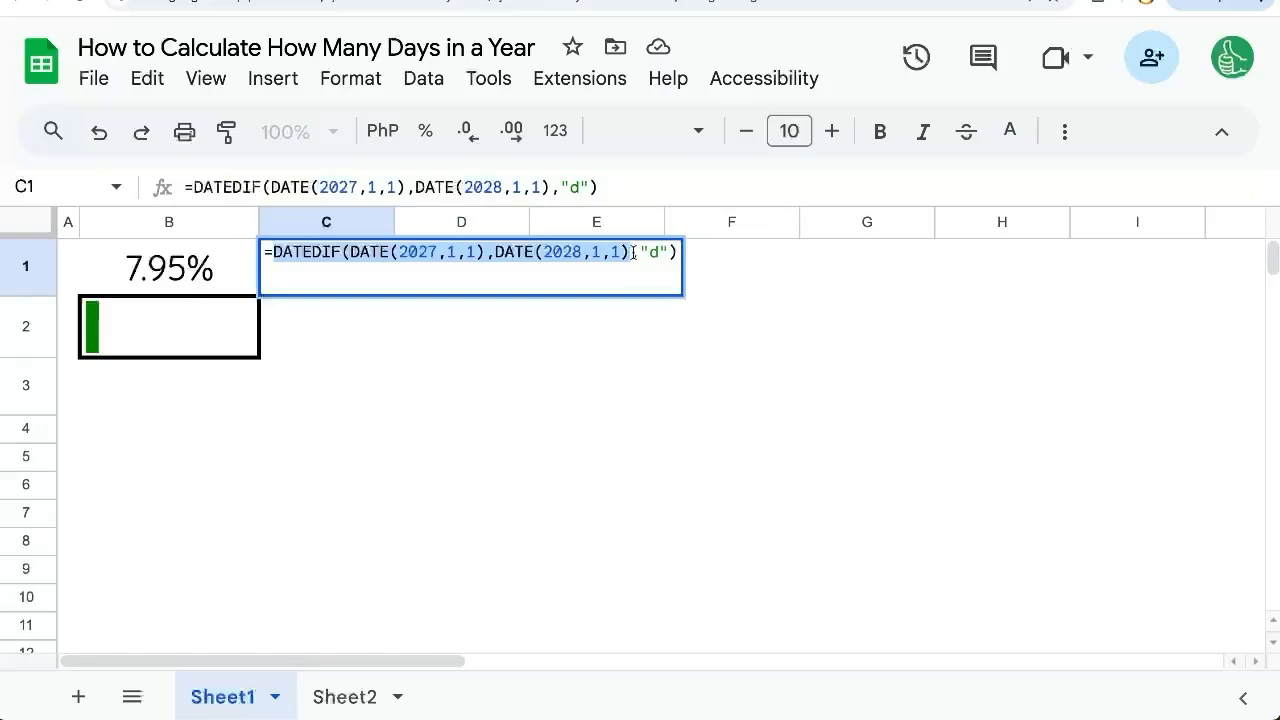
left_click_drag(500, 252, 596, 252)
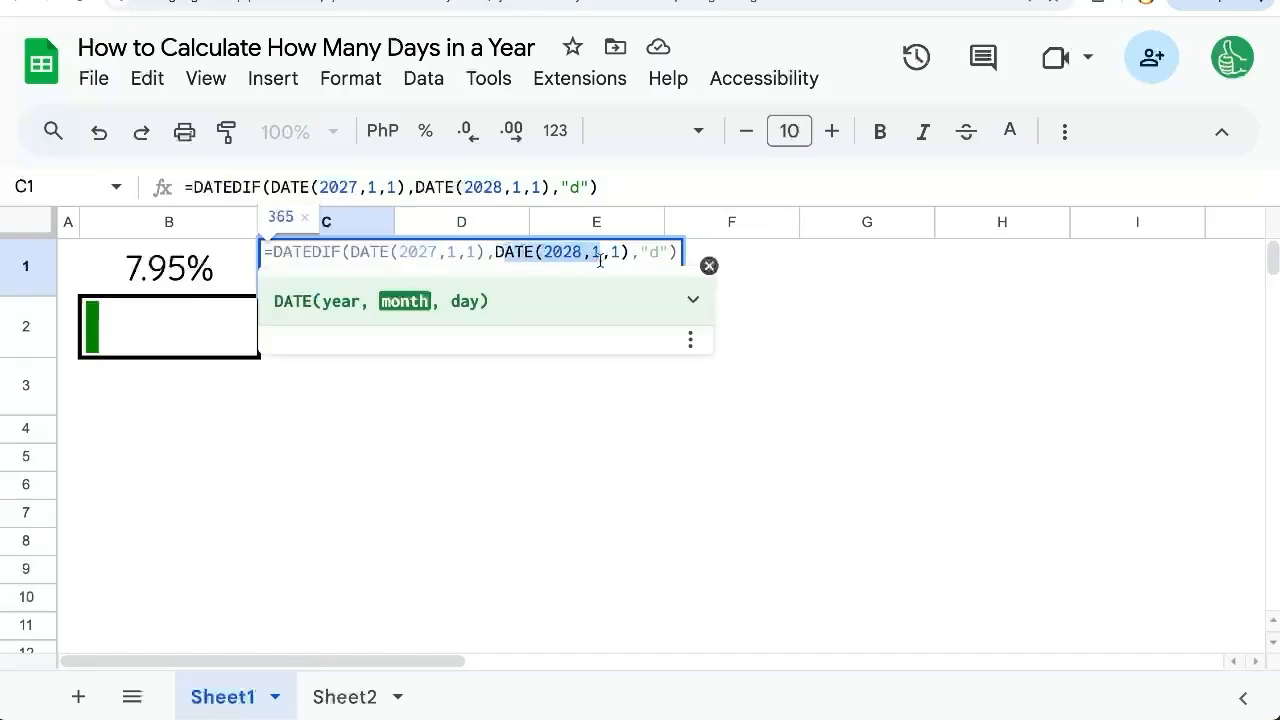
left_click(490, 252)
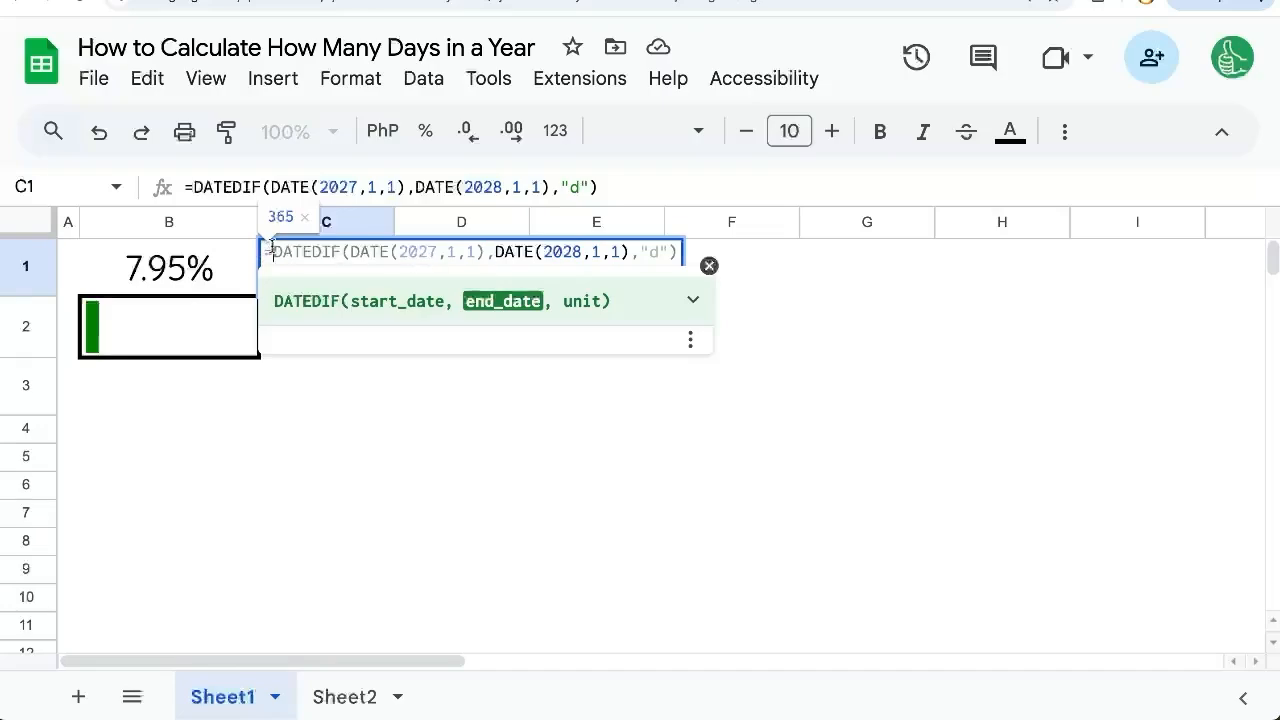
- Cancel the C1 edit with Escape and select cells B1:B7
key("Escape")
left_click_drag(168, 268, 188, 503)
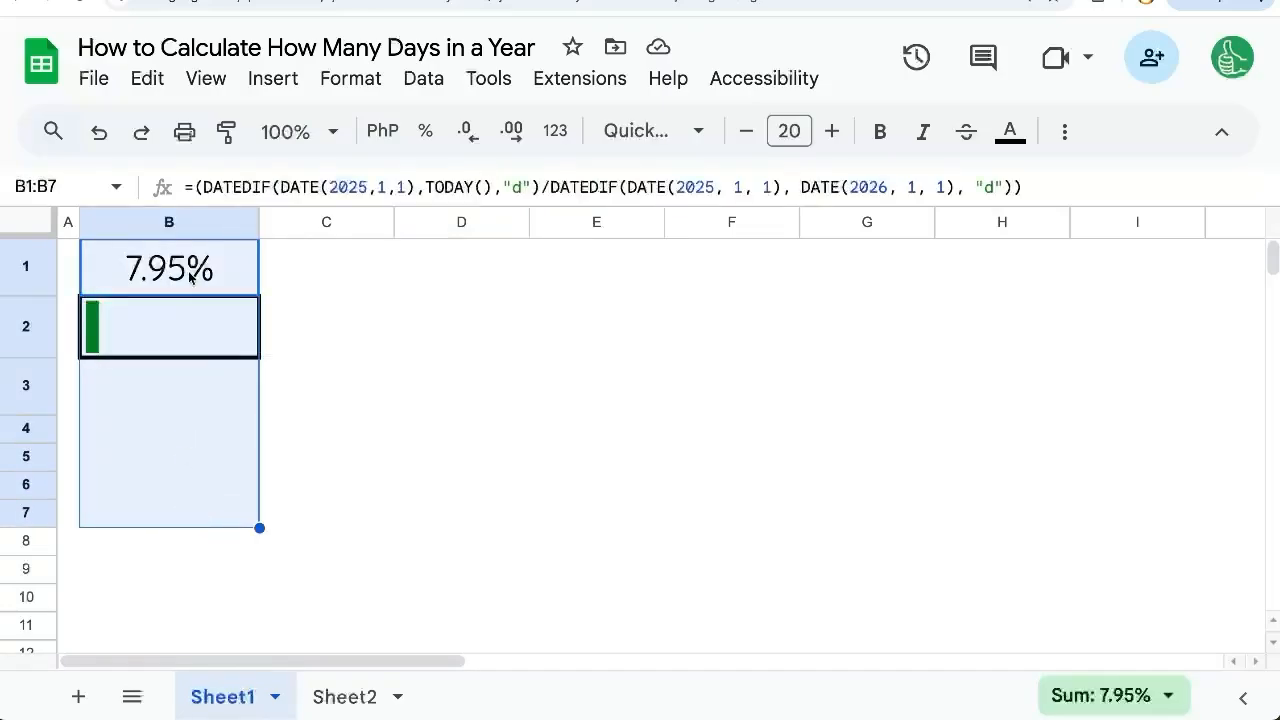